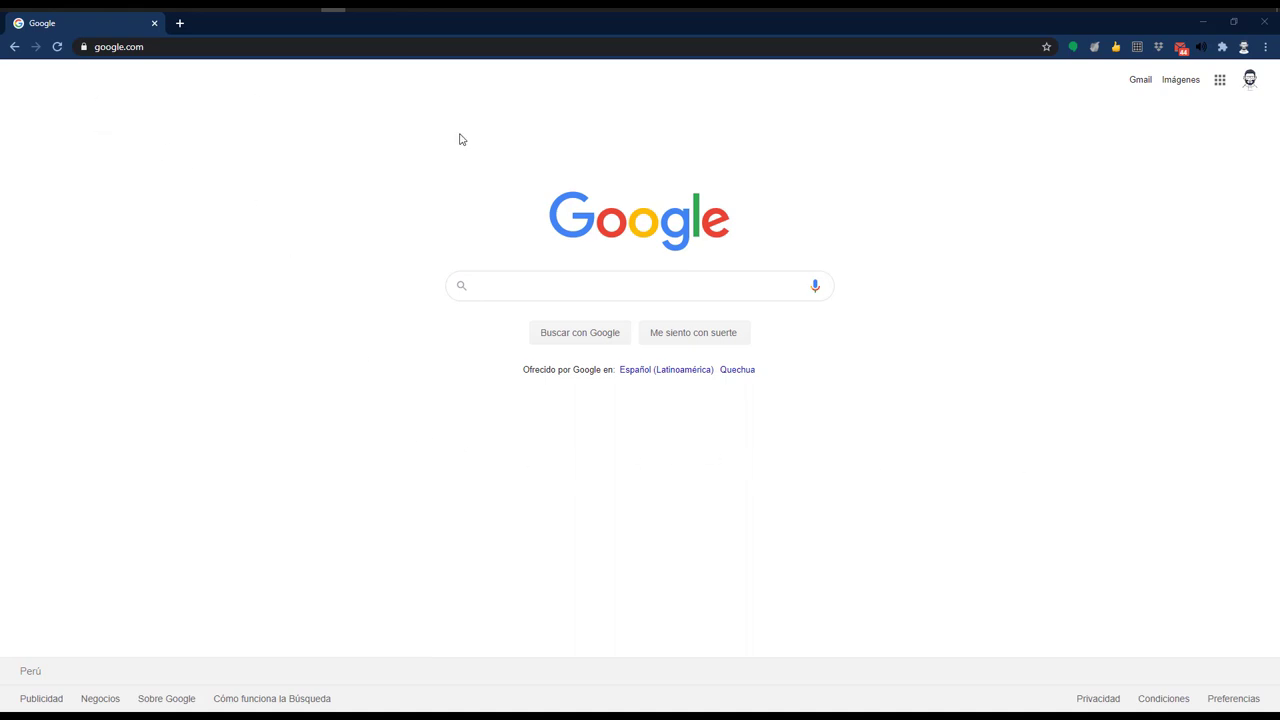
Search the web for "remind" and open the official Remind website, dismissing the translation offer
click(523, 289)
text(remind)
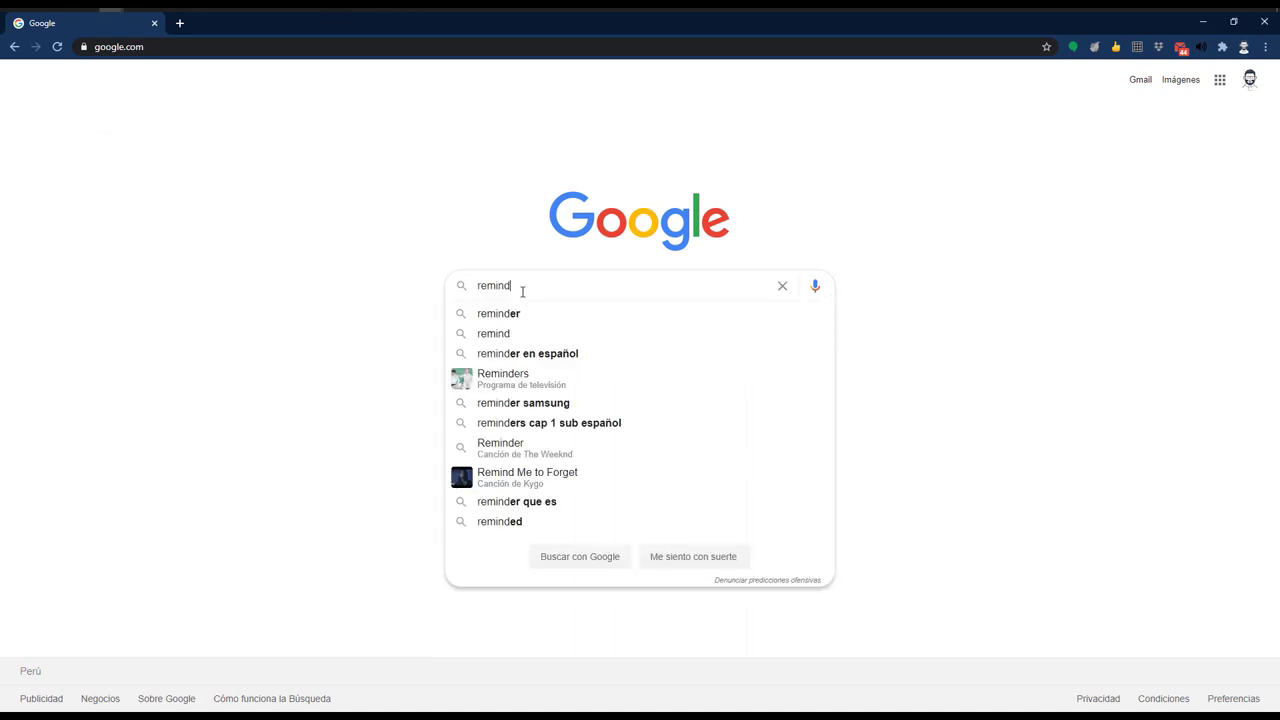
key(Return)
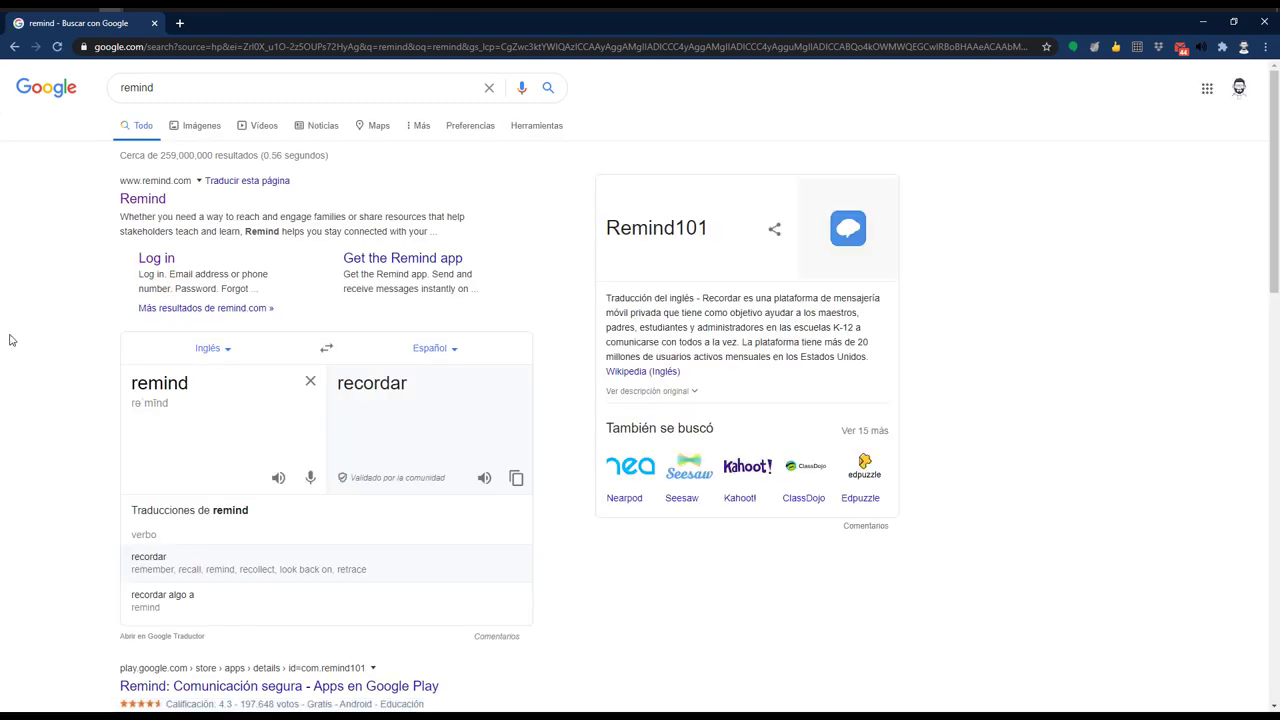
click(130, 198)
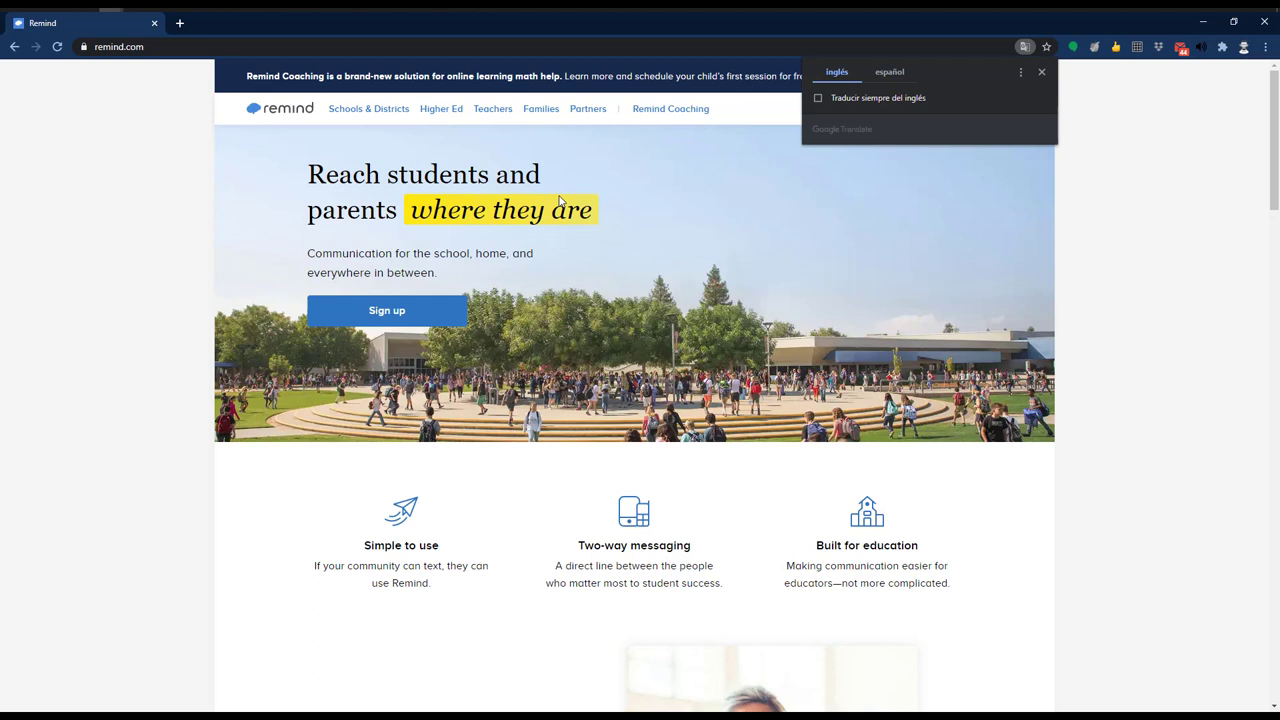
click(168, 190)
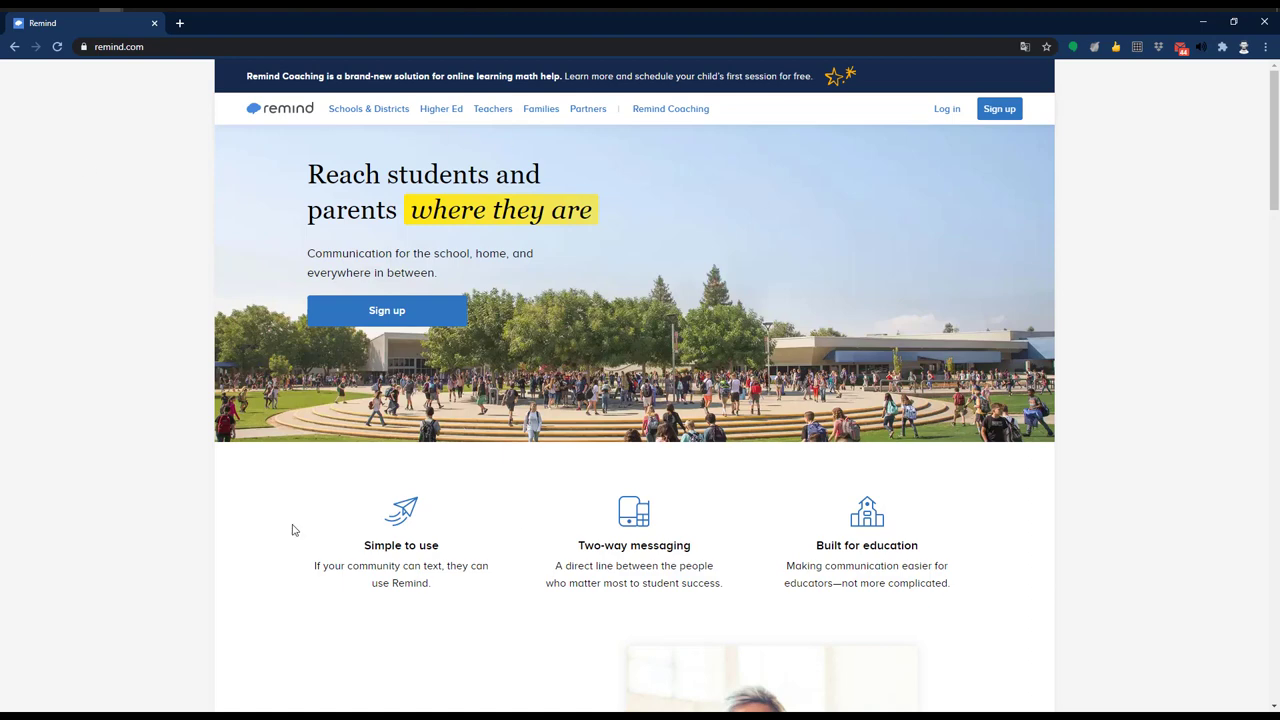
View the account sign-up options on the Remind home page and close the form
click(382, 319)
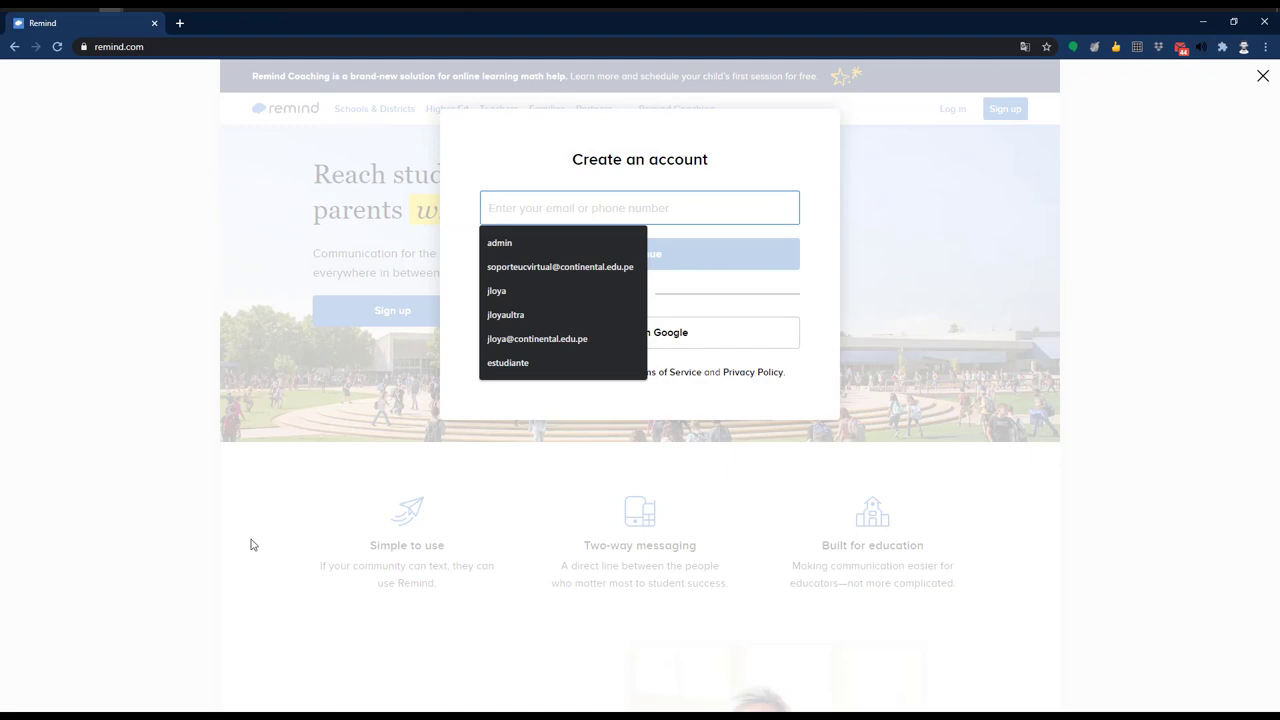
click(500, 164)
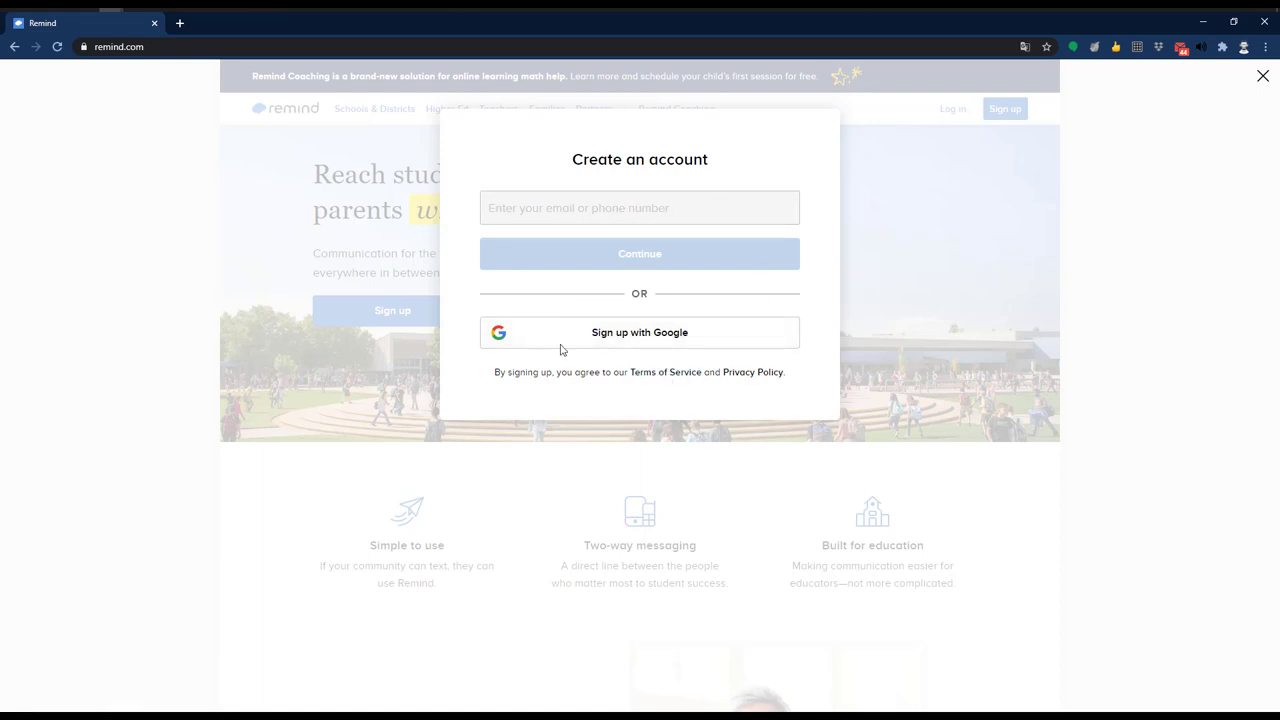
click(903, 241)
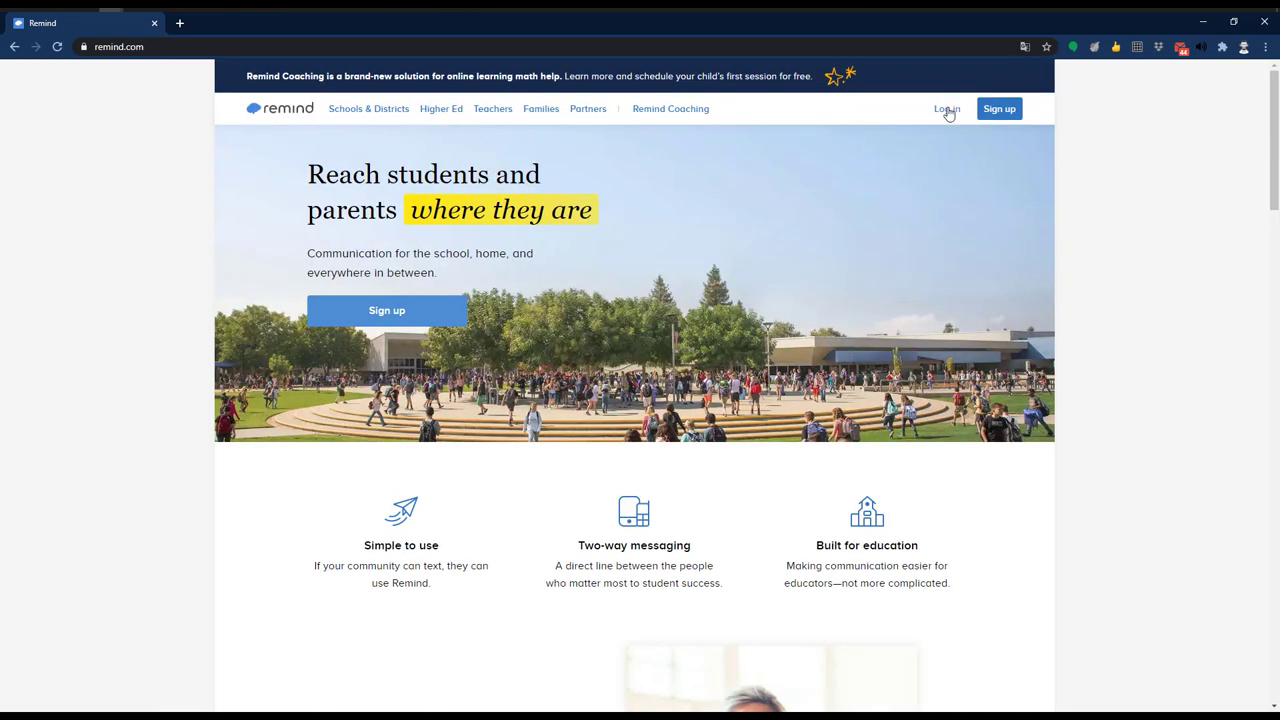
Open the Remind login page and log in with the existing Google account
click(947, 109)
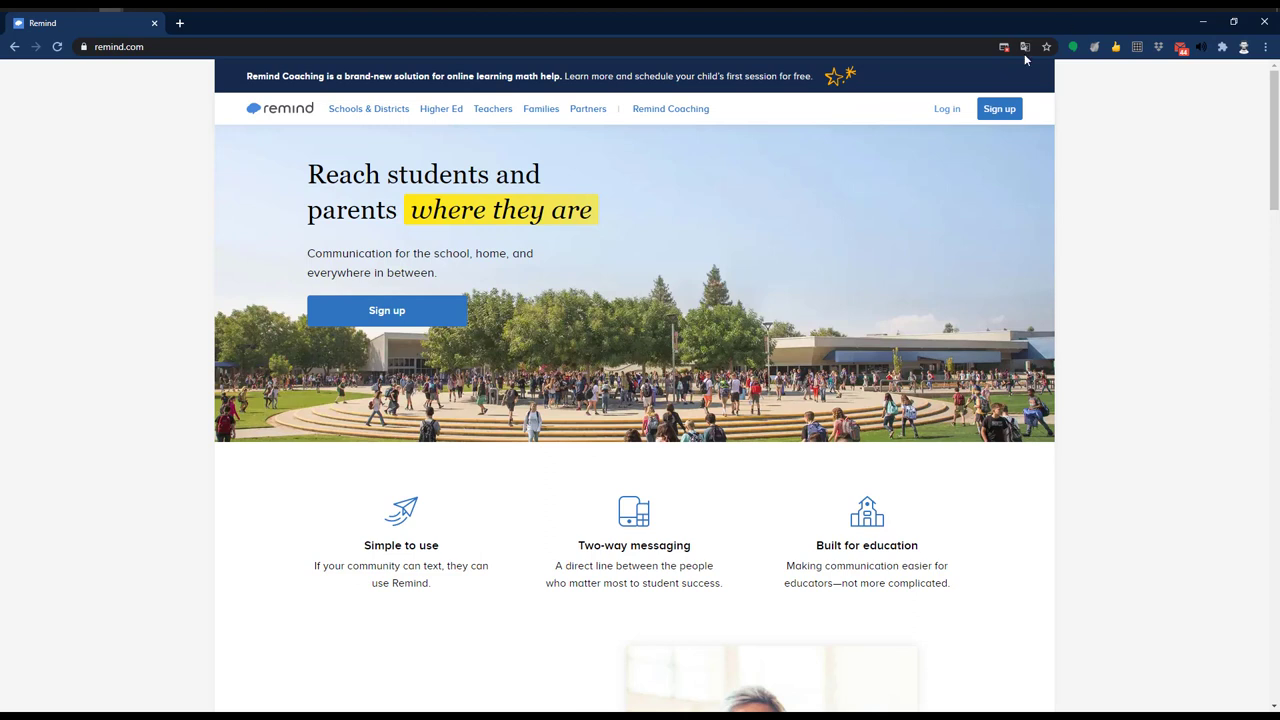
click(945, 112)
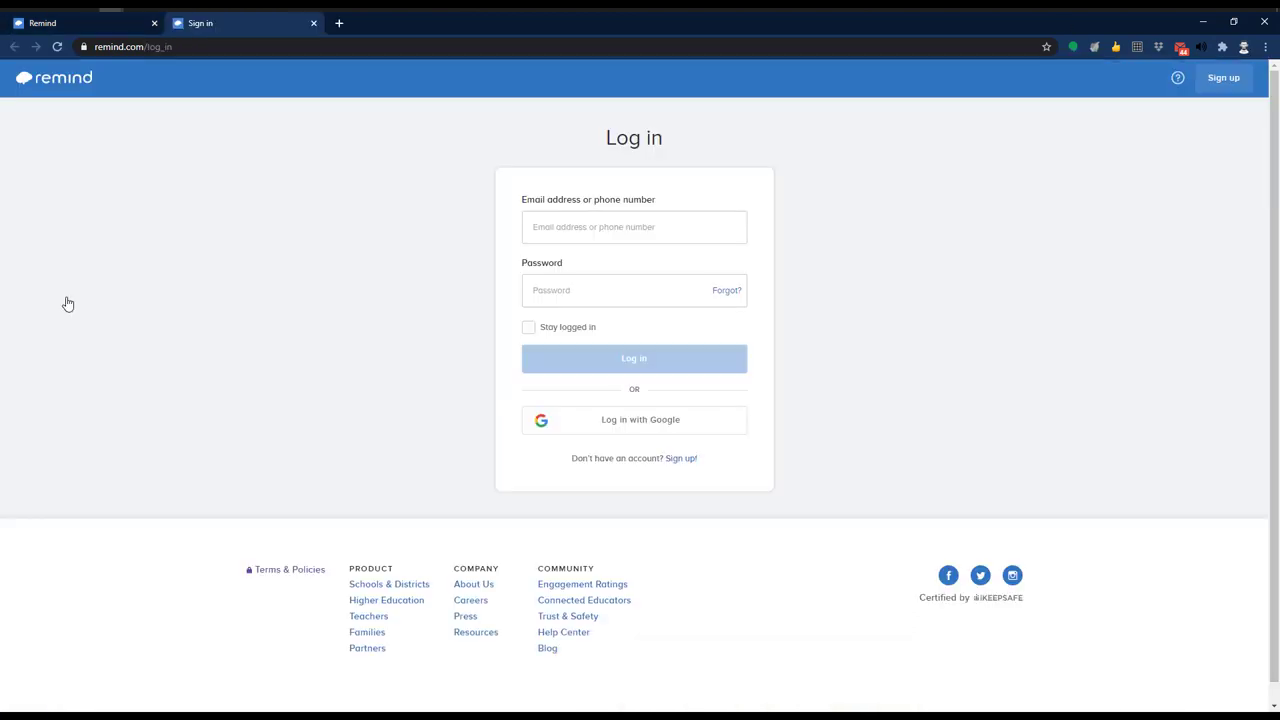
click(584, 233)
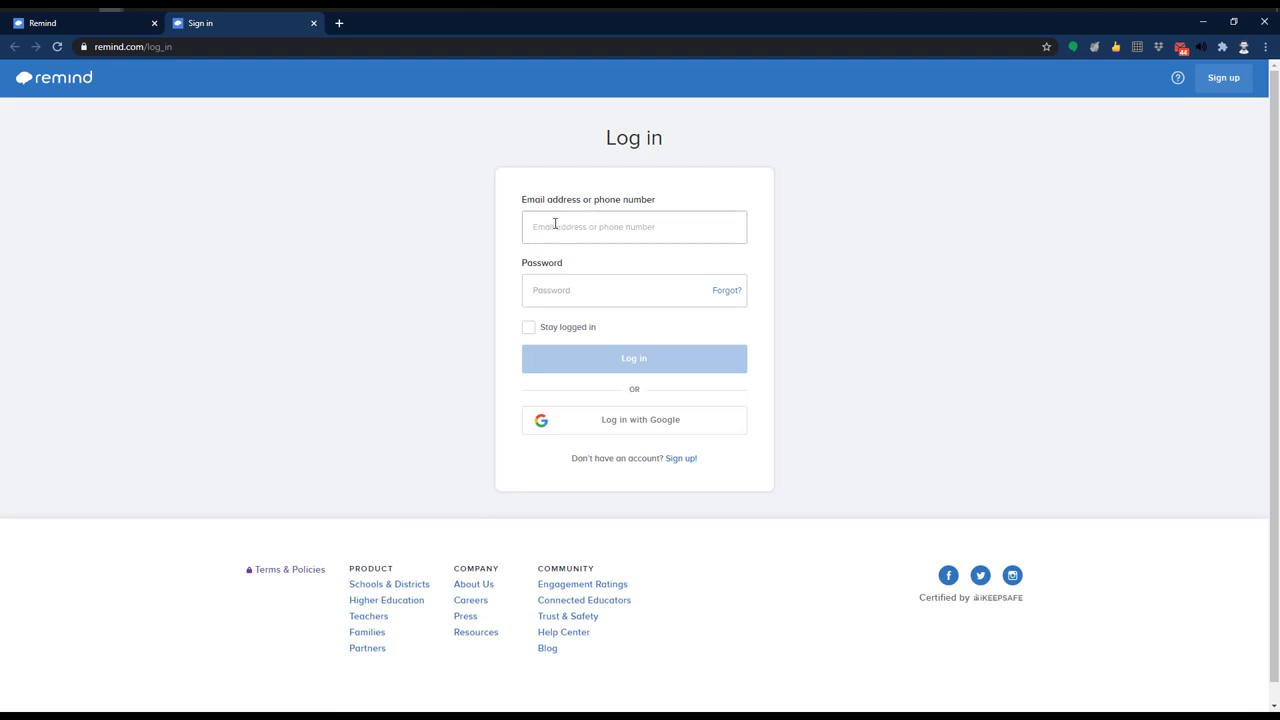
click(563, 289)
click(672, 272)
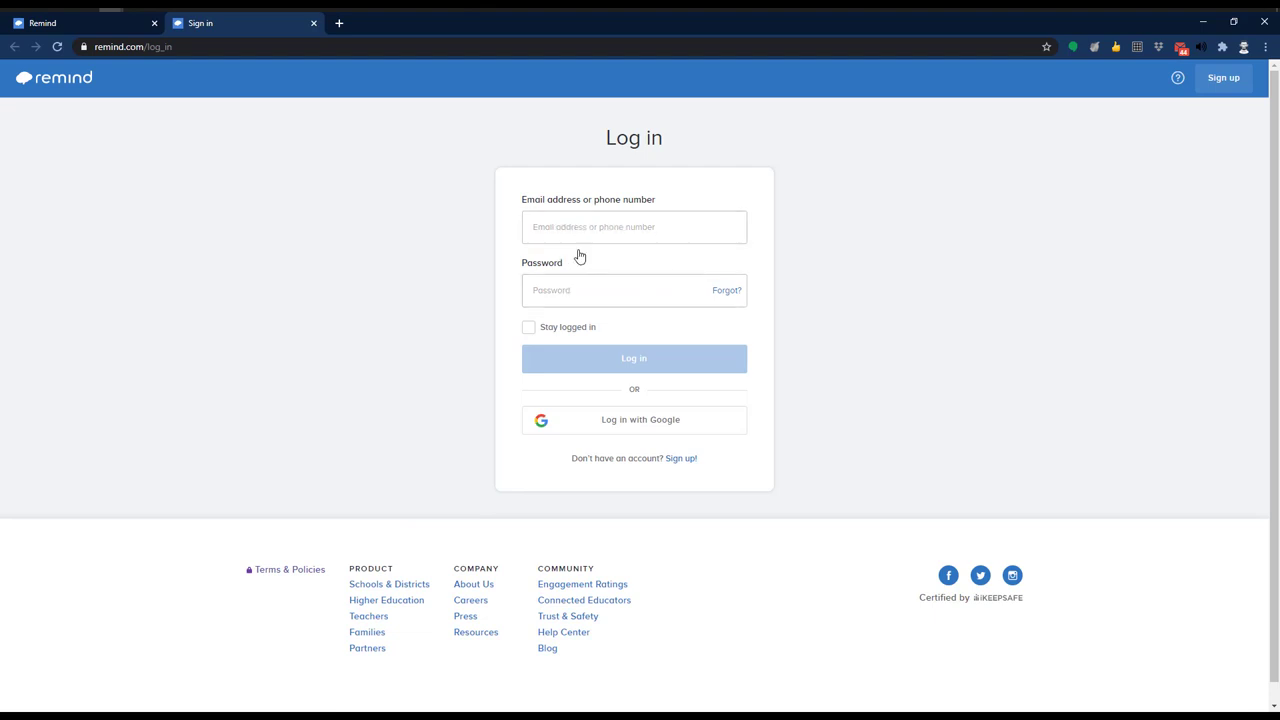
click(651, 426)
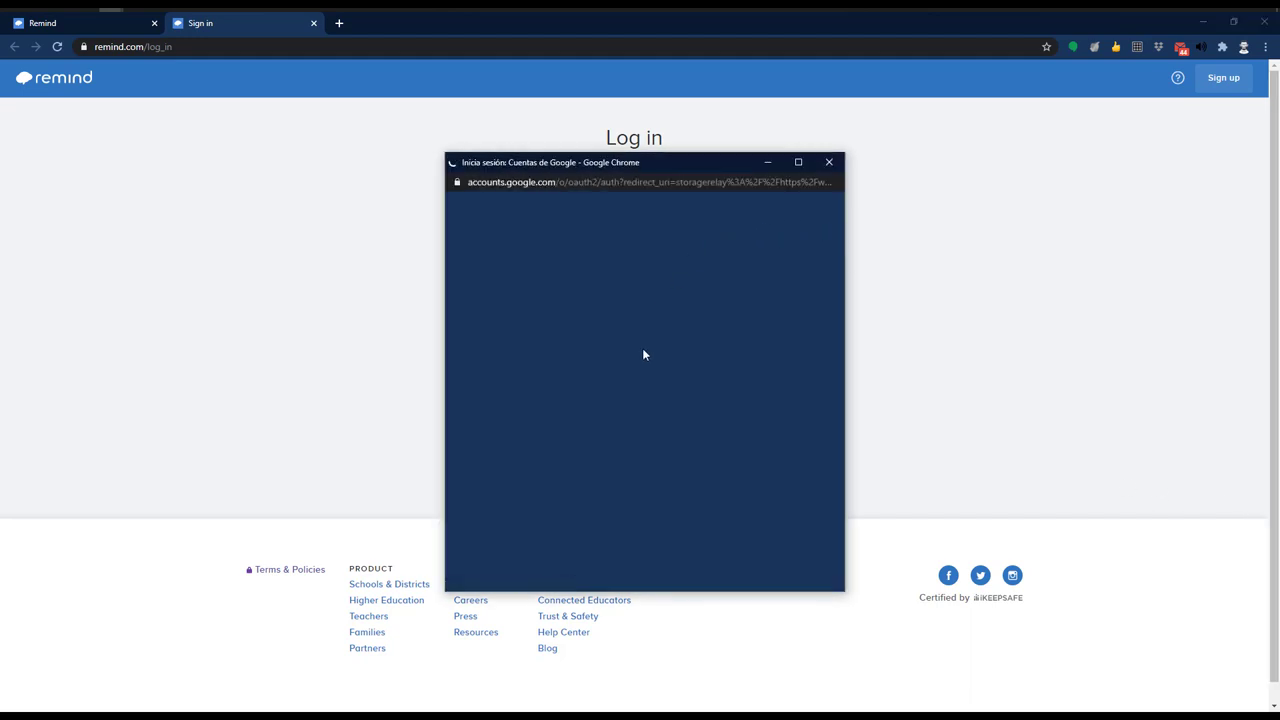
click(565, 370)
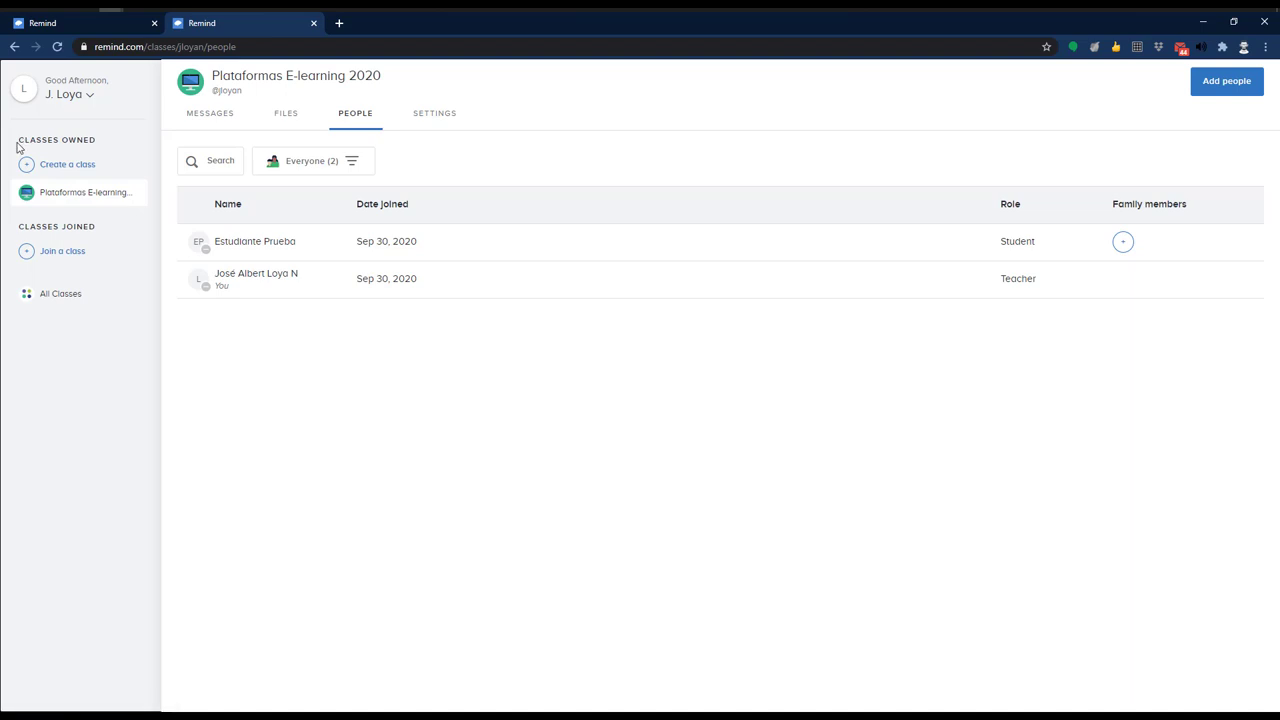
drag(16, 147, 112, 147)
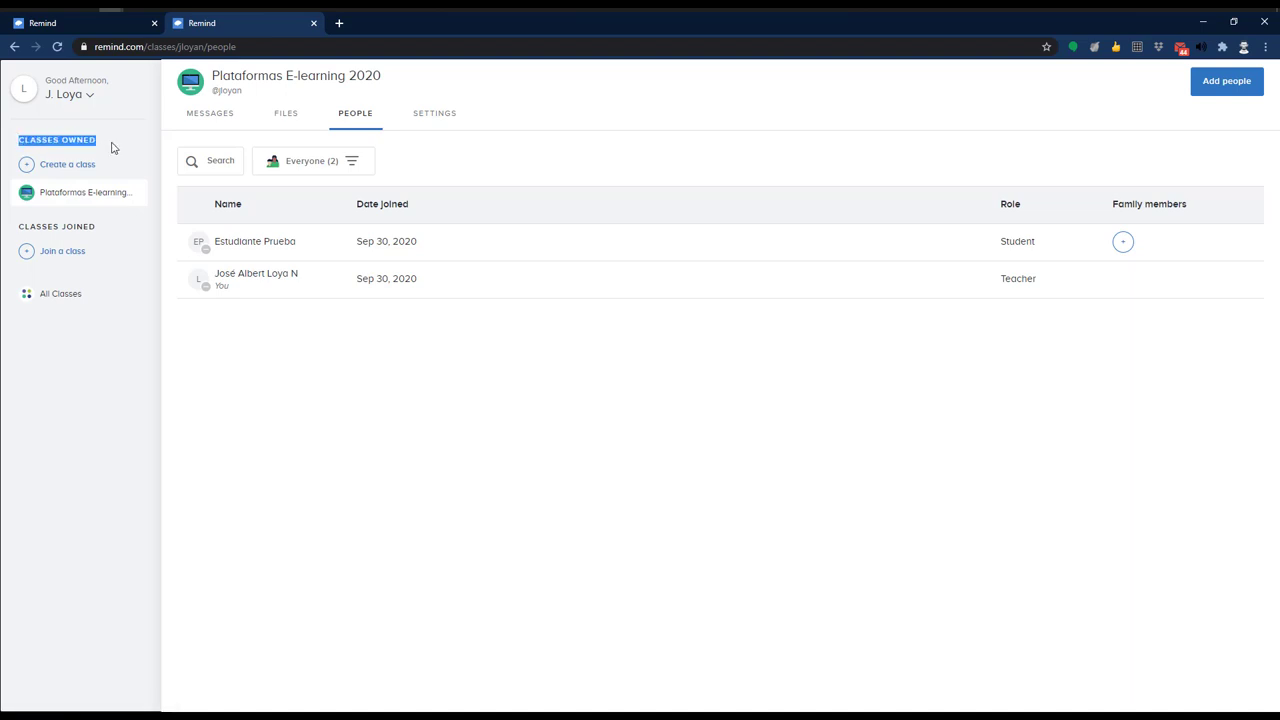
click(63, 170)
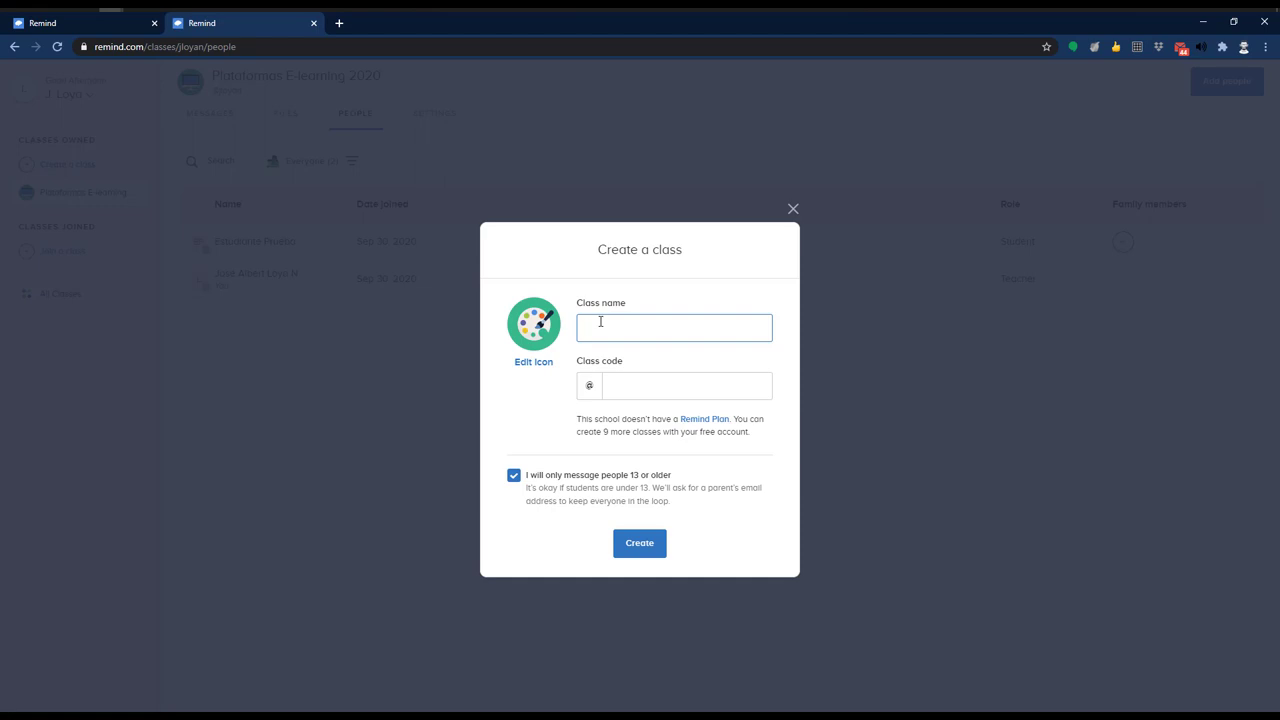
click(793, 209)
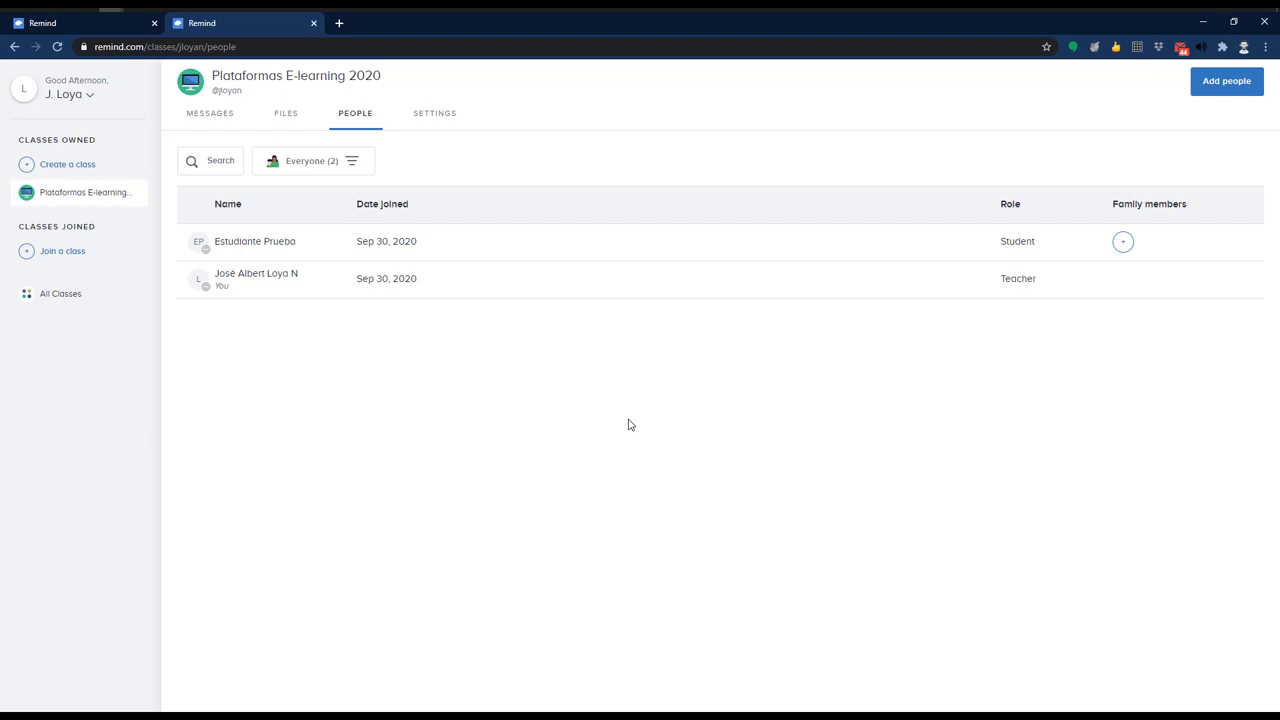
Start a new class named "Clase de reforzamiento" and select its suggested class code
click(53, 170)
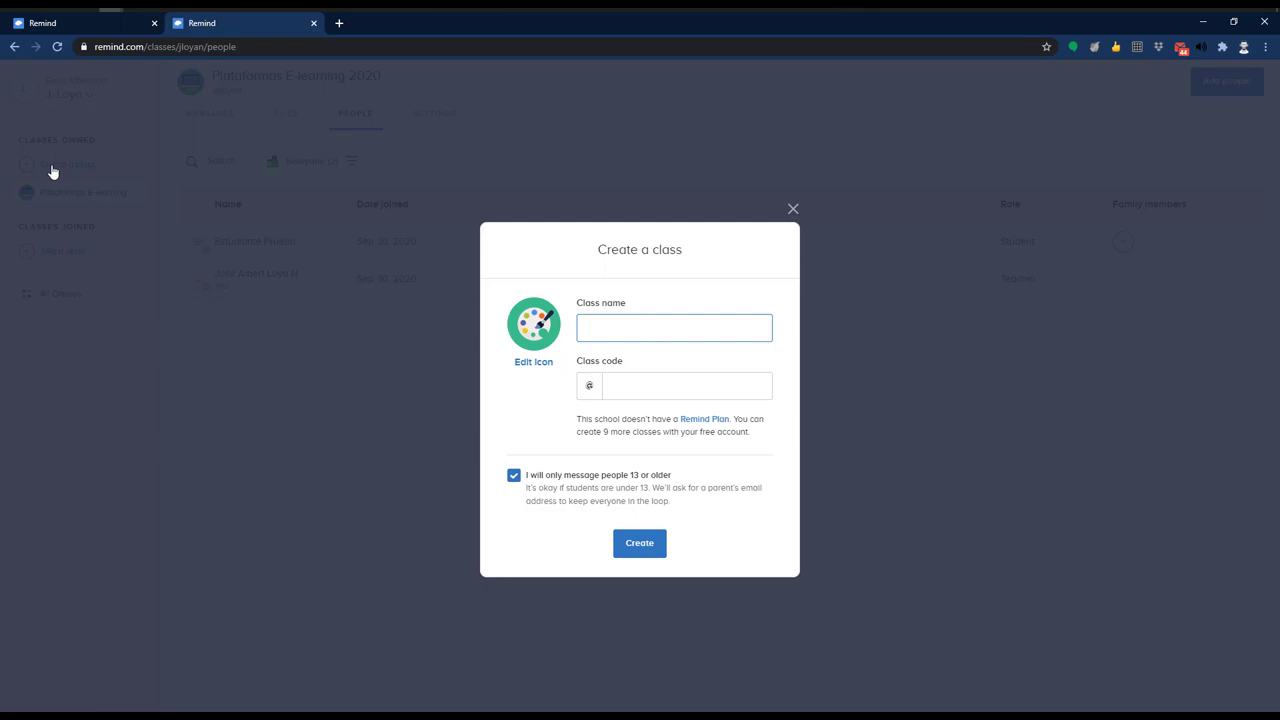
text(Clase de reforzamiento)
drag(654, 385, 611, 383)
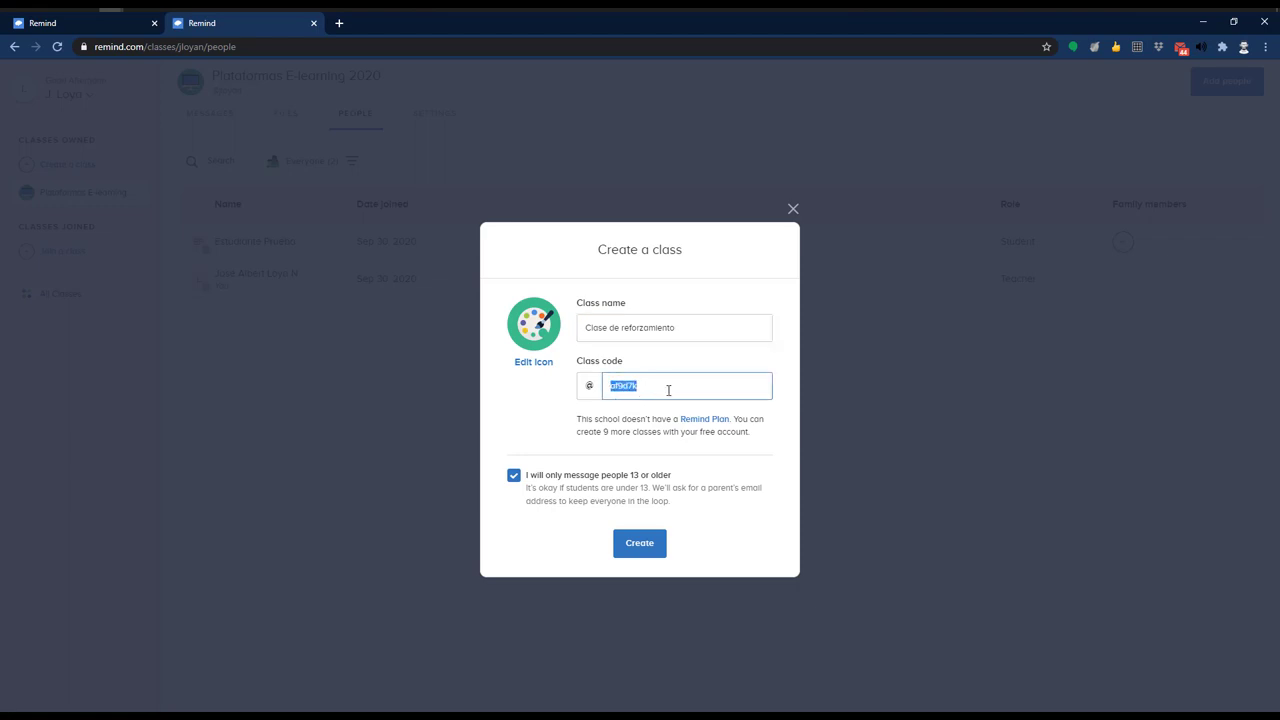
Choose the open book icon for the class and create the class
click(527, 364)
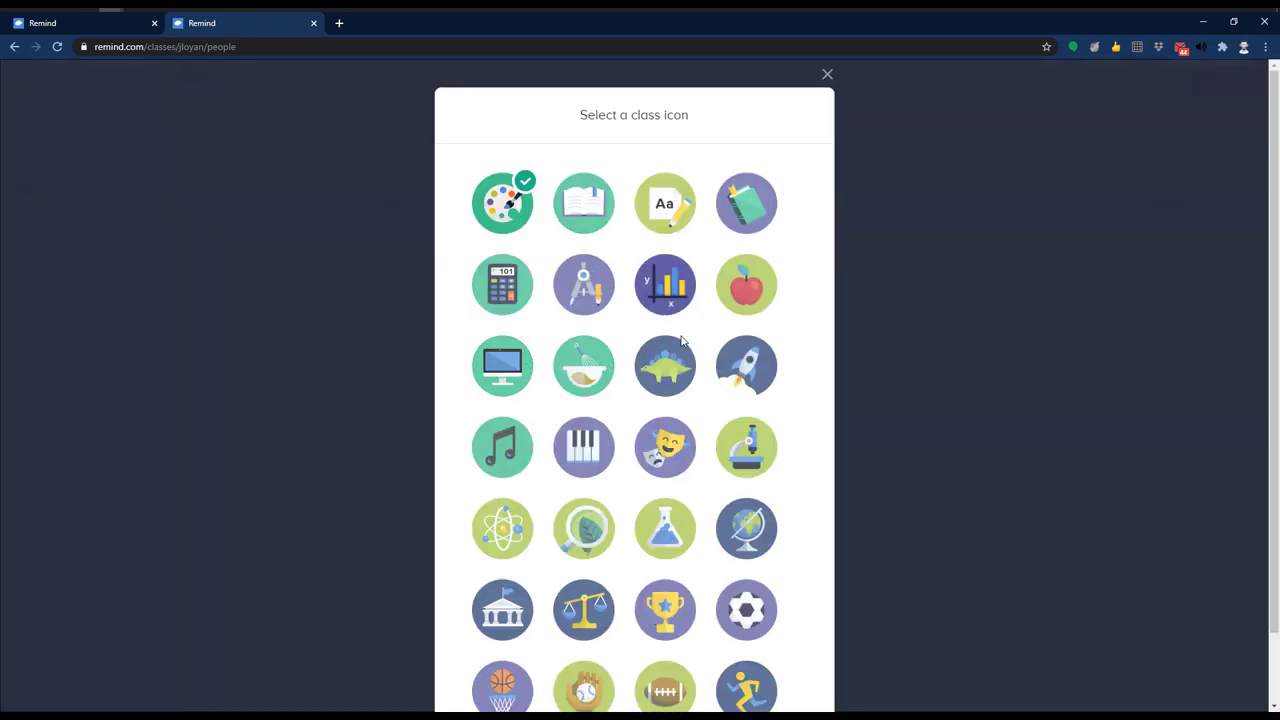
scroll(661, 484, down, 2)
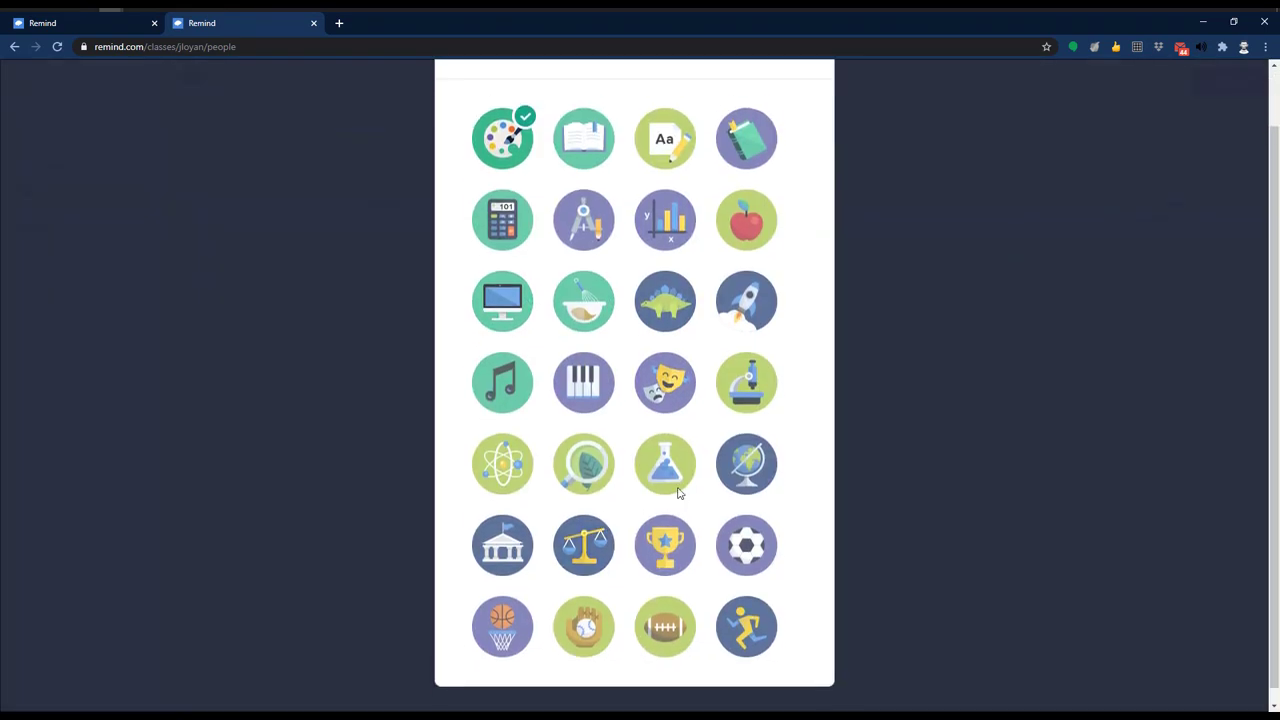
scroll(680, 491, up, 2)
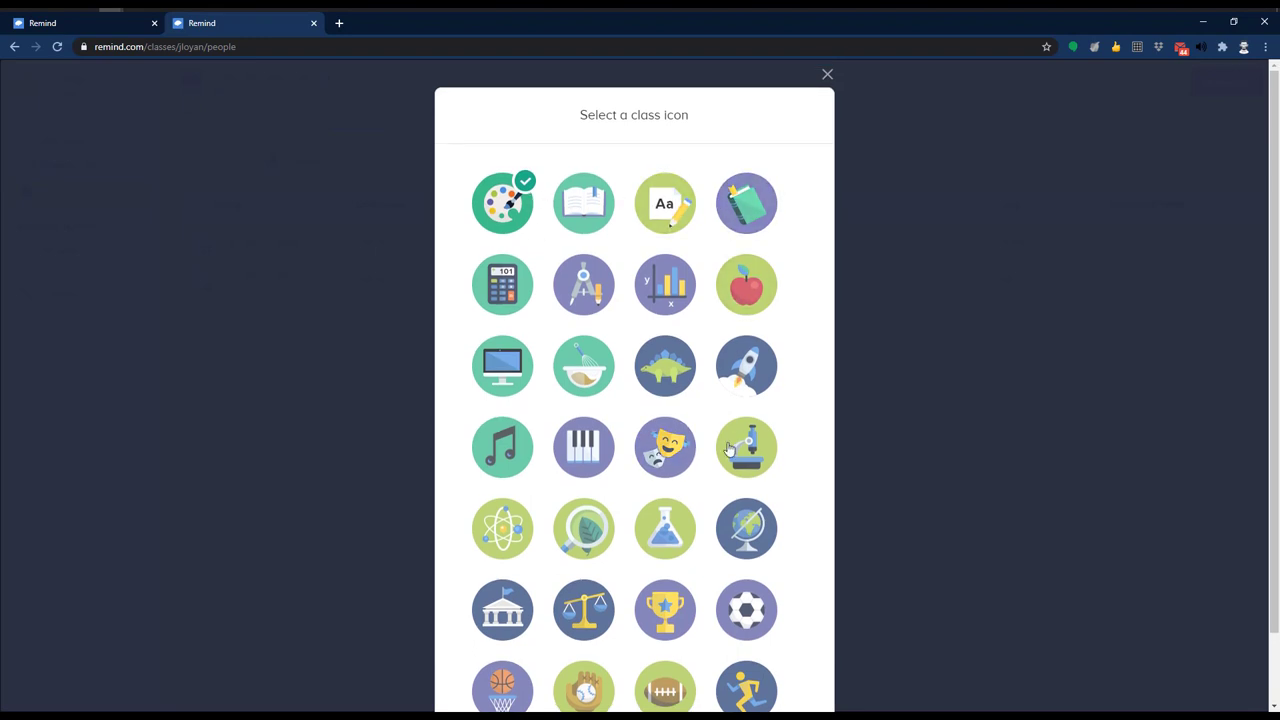
scroll(623, 467, down, 2)
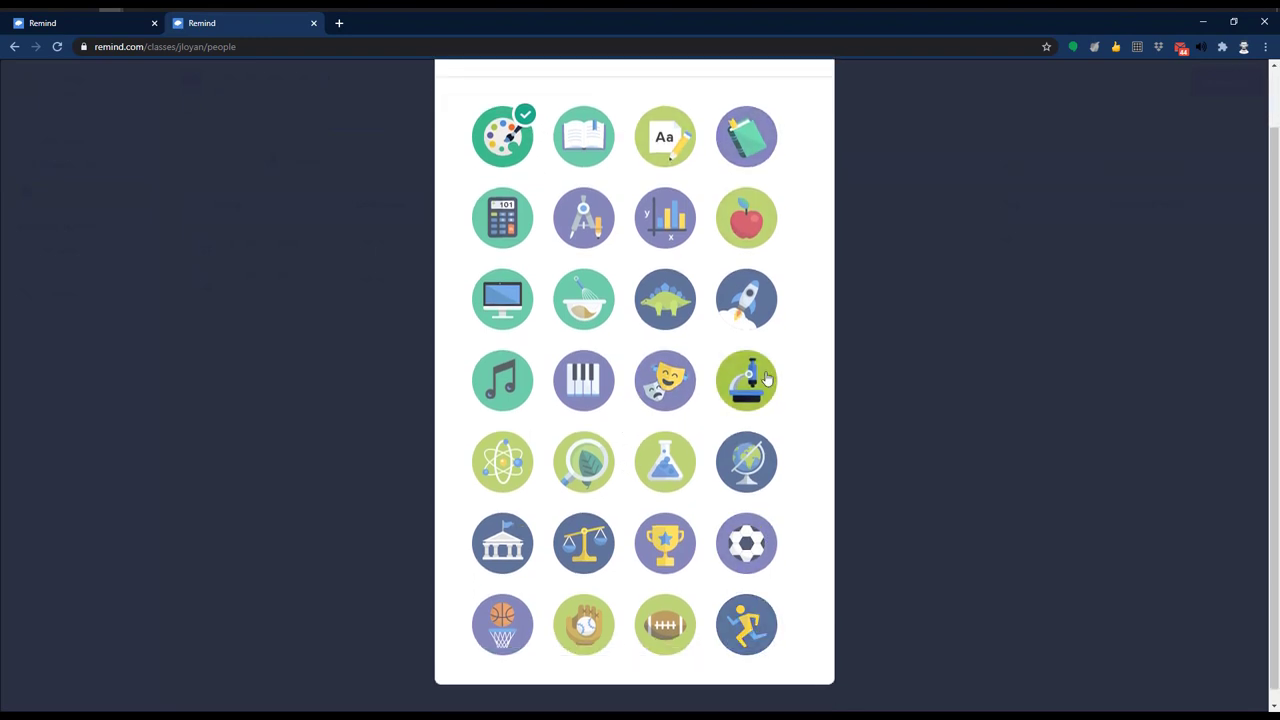
click(582, 127)
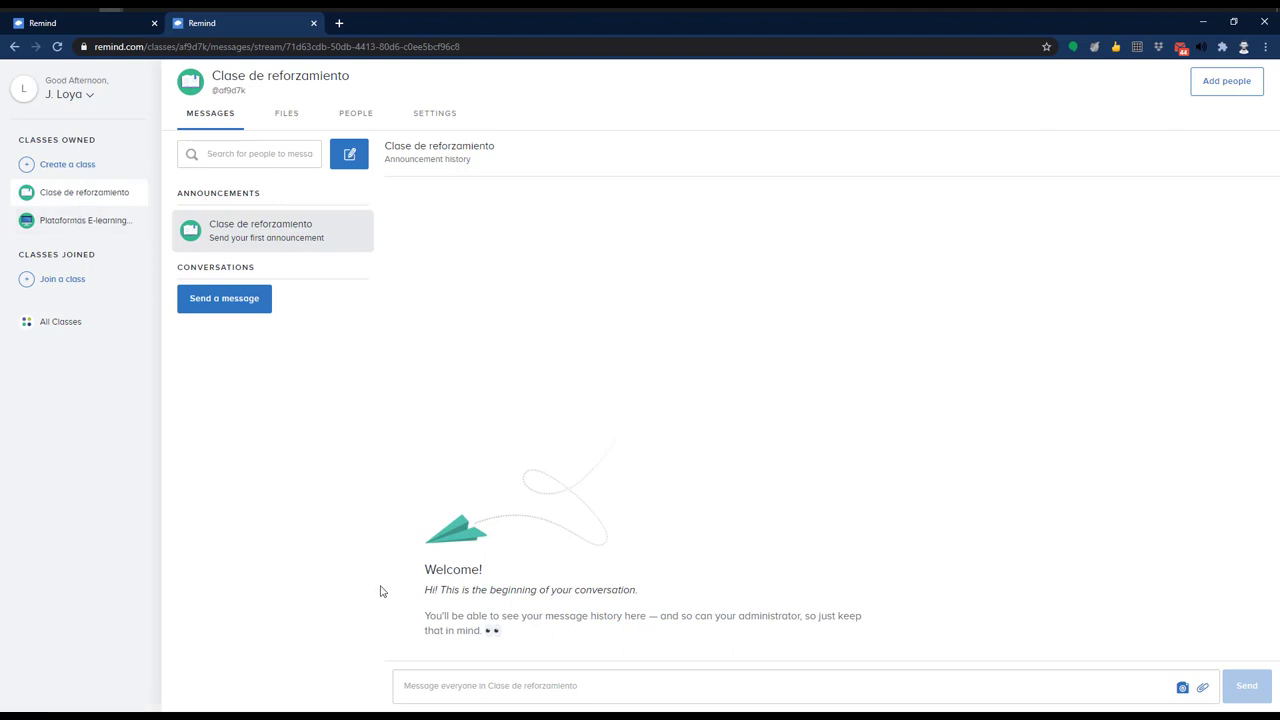
Highlight the class code shown beneath the Clase de reforzamiento title
triple_click(212, 96)
click(252, 97)
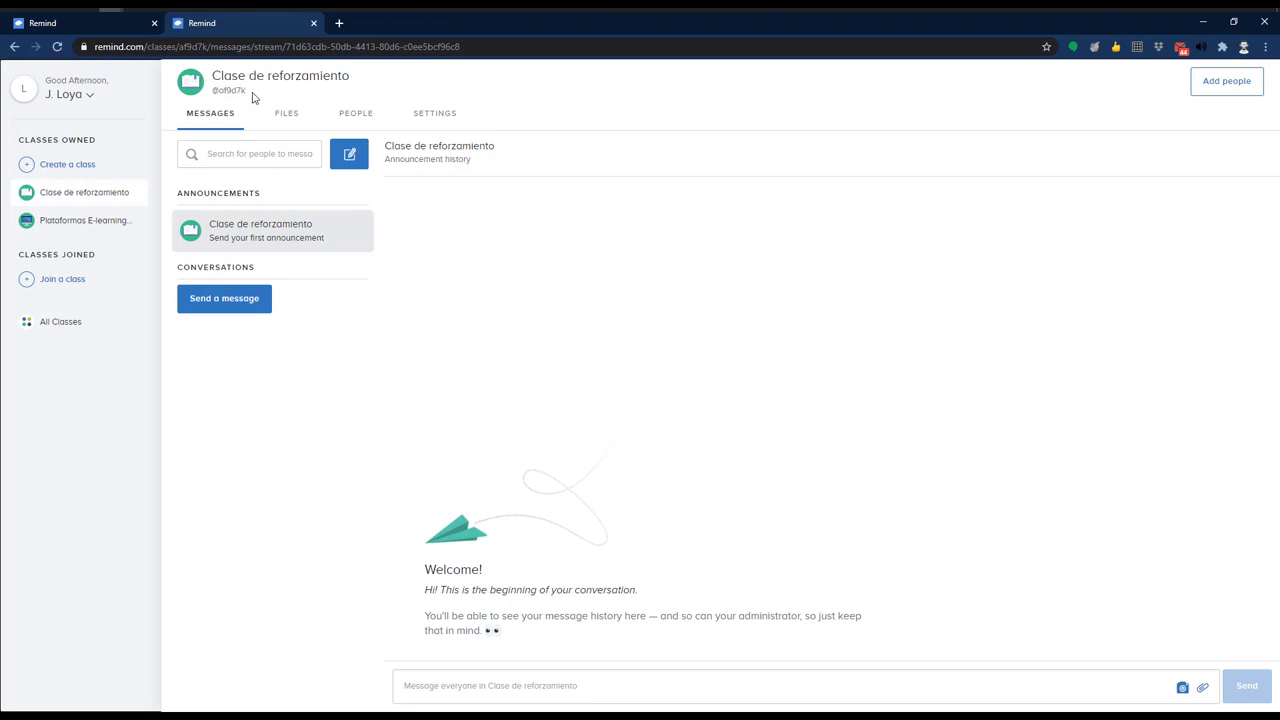
mouse_move(251, 92)
mouse_down()
mouse_move(215, 92)
mouse_move(241, 94)
mouse_up()
Examine the contact entry forms for adding students, parents and teachers to Clase de reforzamiento, and close them without adding anyone
click(1210, 88)
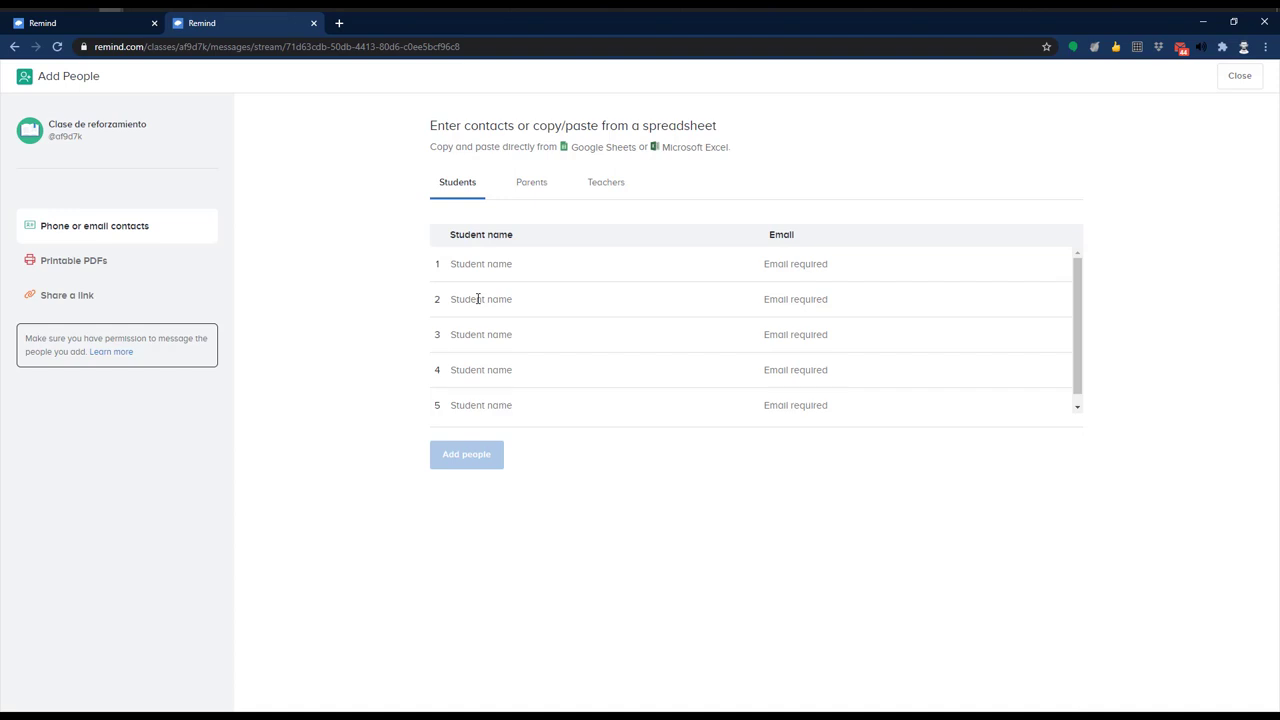
click(533, 186)
click(1111, 212)
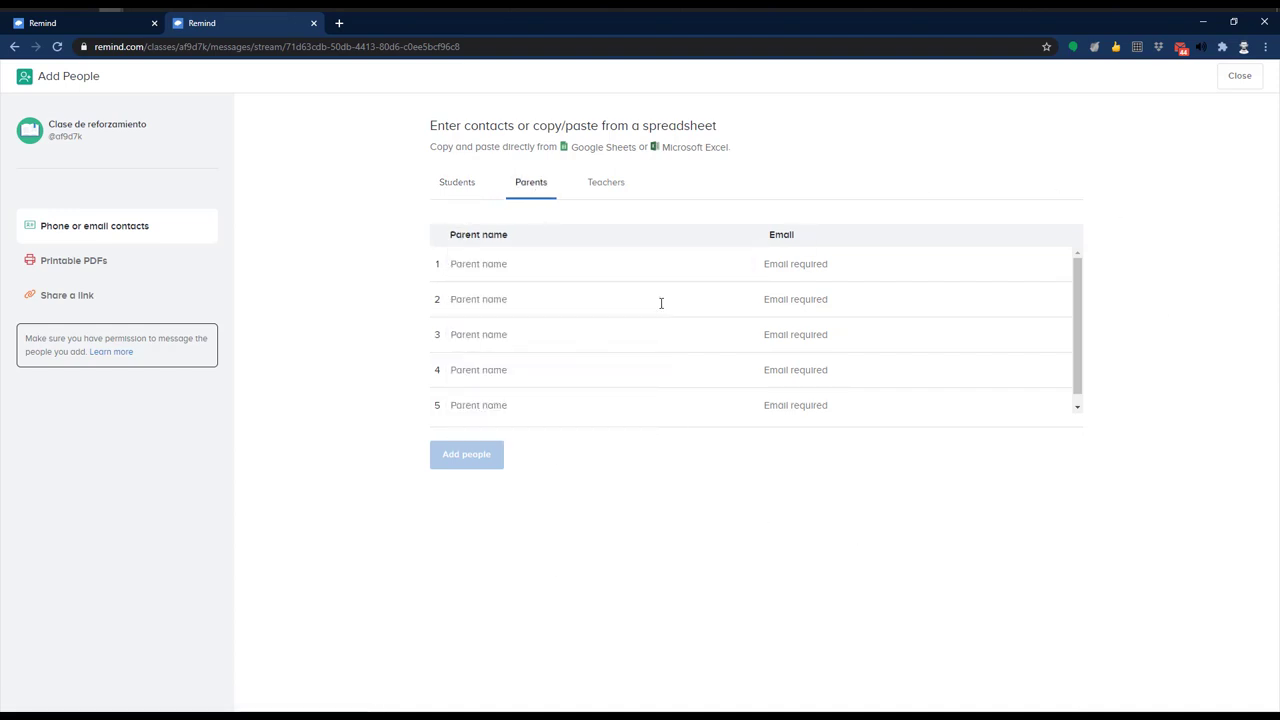
click(610, 188)
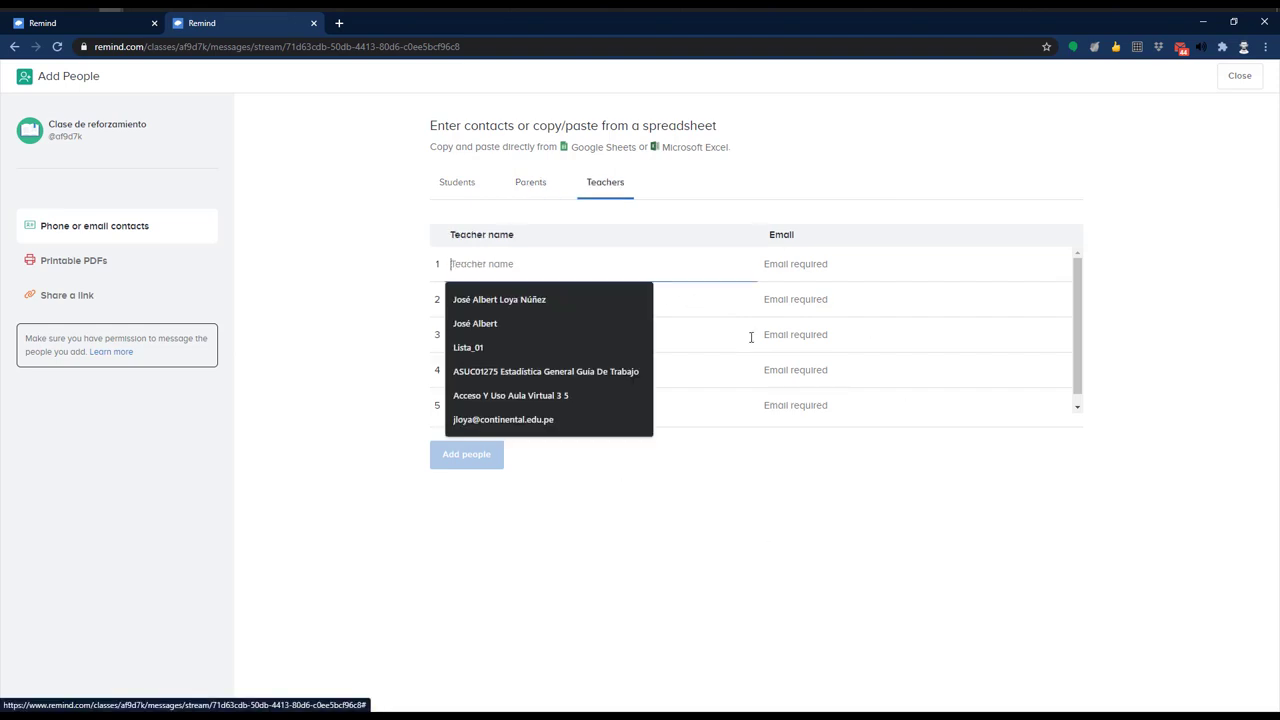
click(1229, 283)
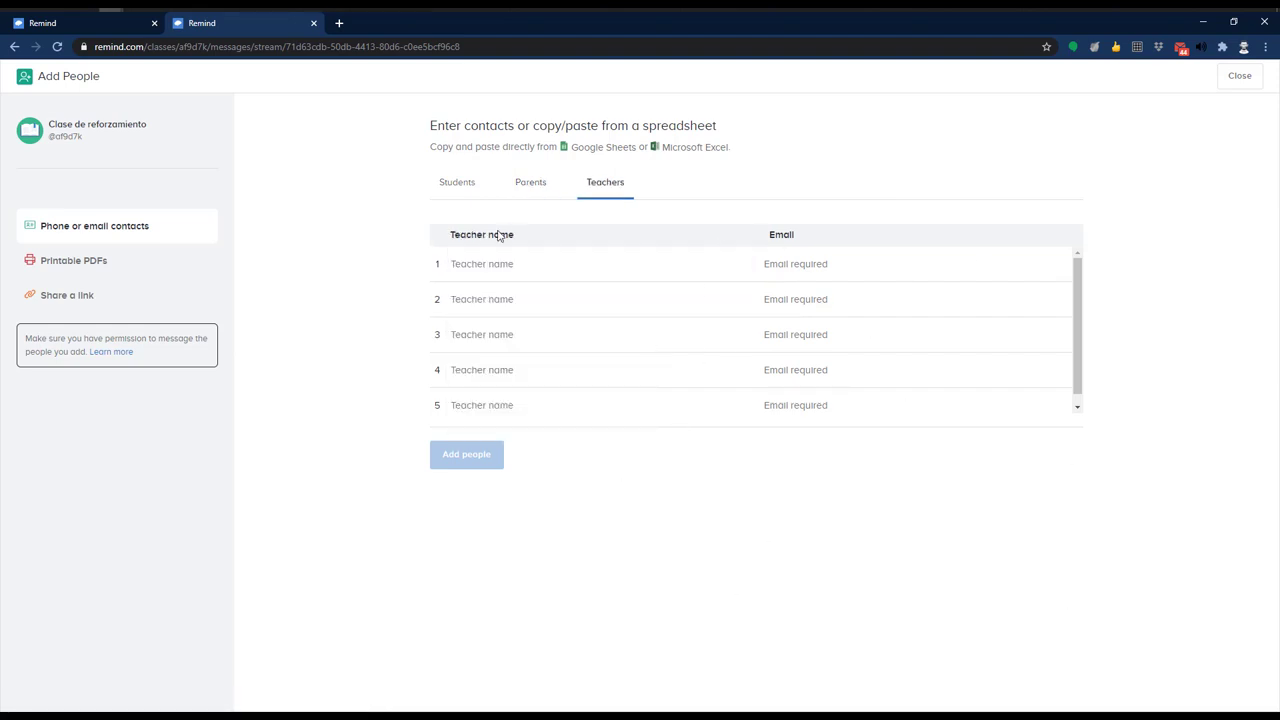
click(457, 186)
click(595, 185)
click(455, 190)
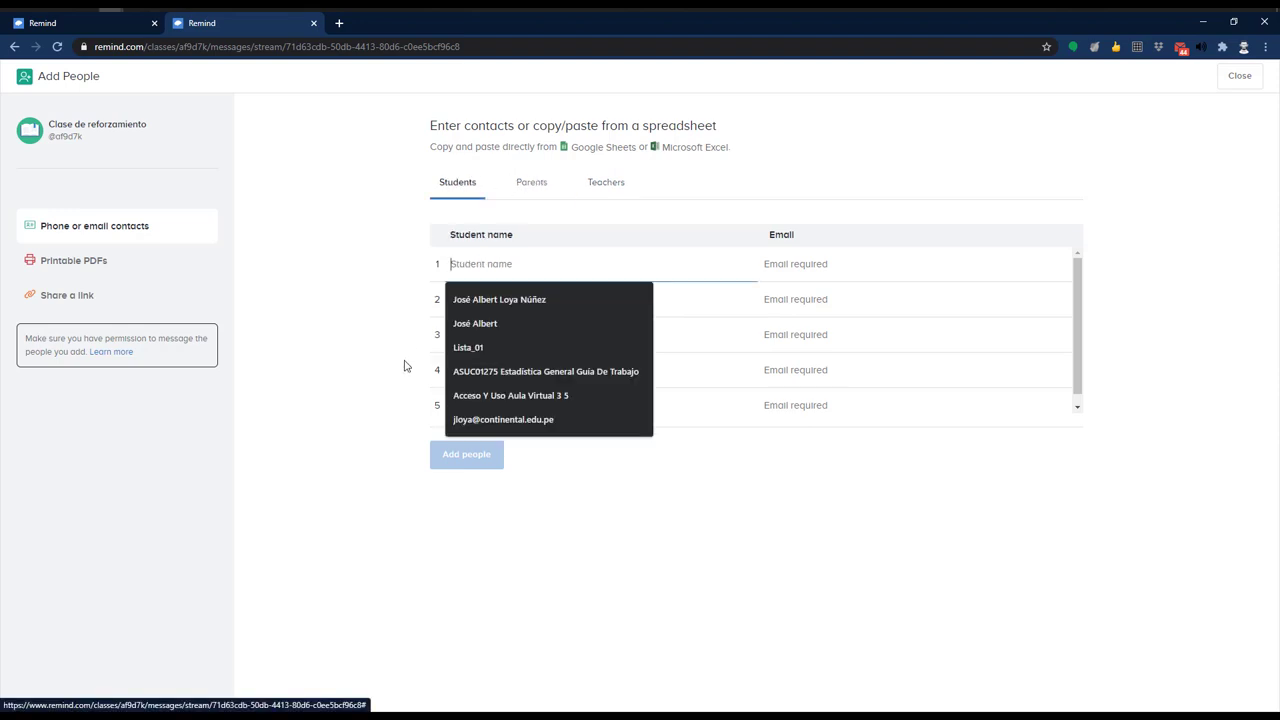
click(1238, 77)
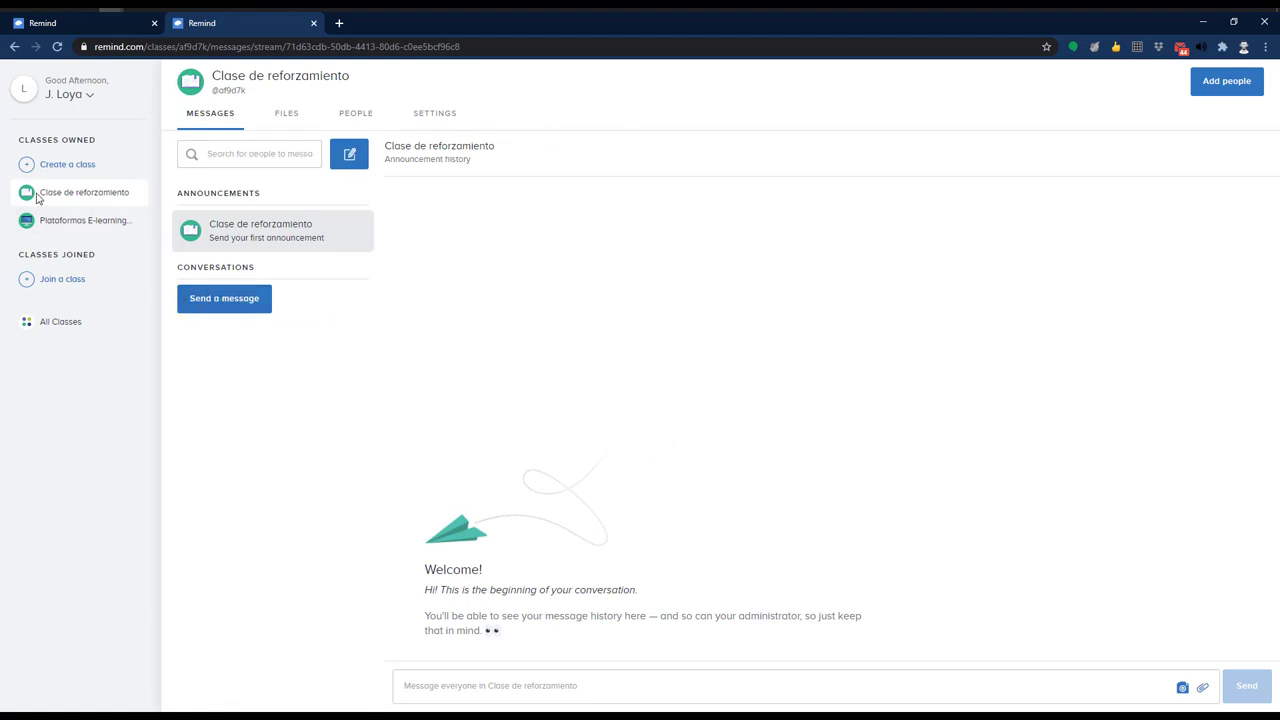
Review the announcements, student conversation, files and settings of the Plataformas E-learning 2020 class
click(77, 221)
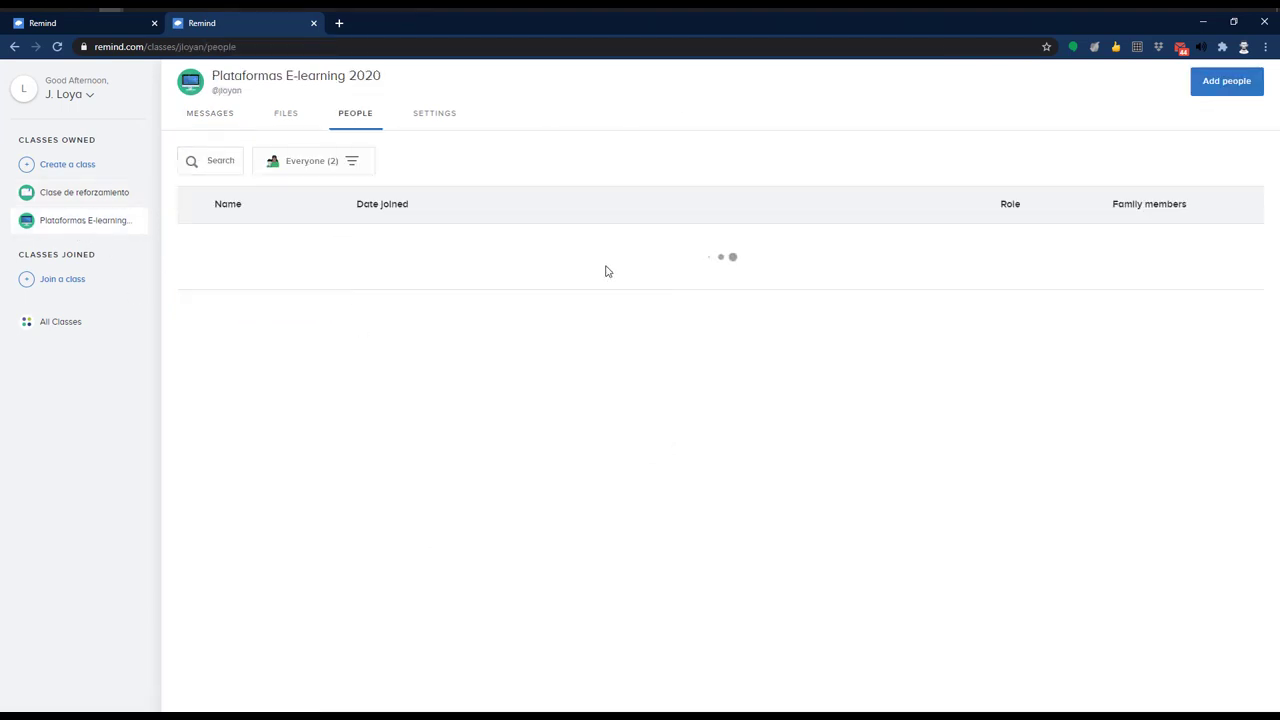
click(209, 116)
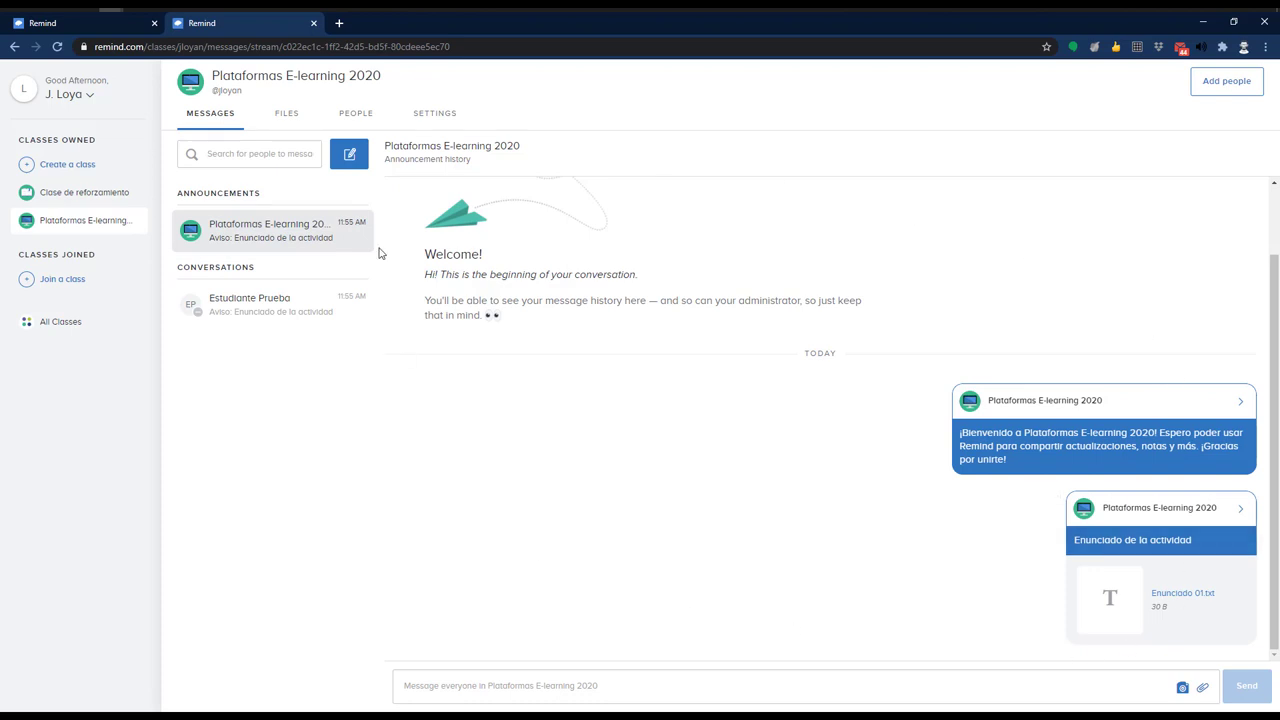
click(257, 309)
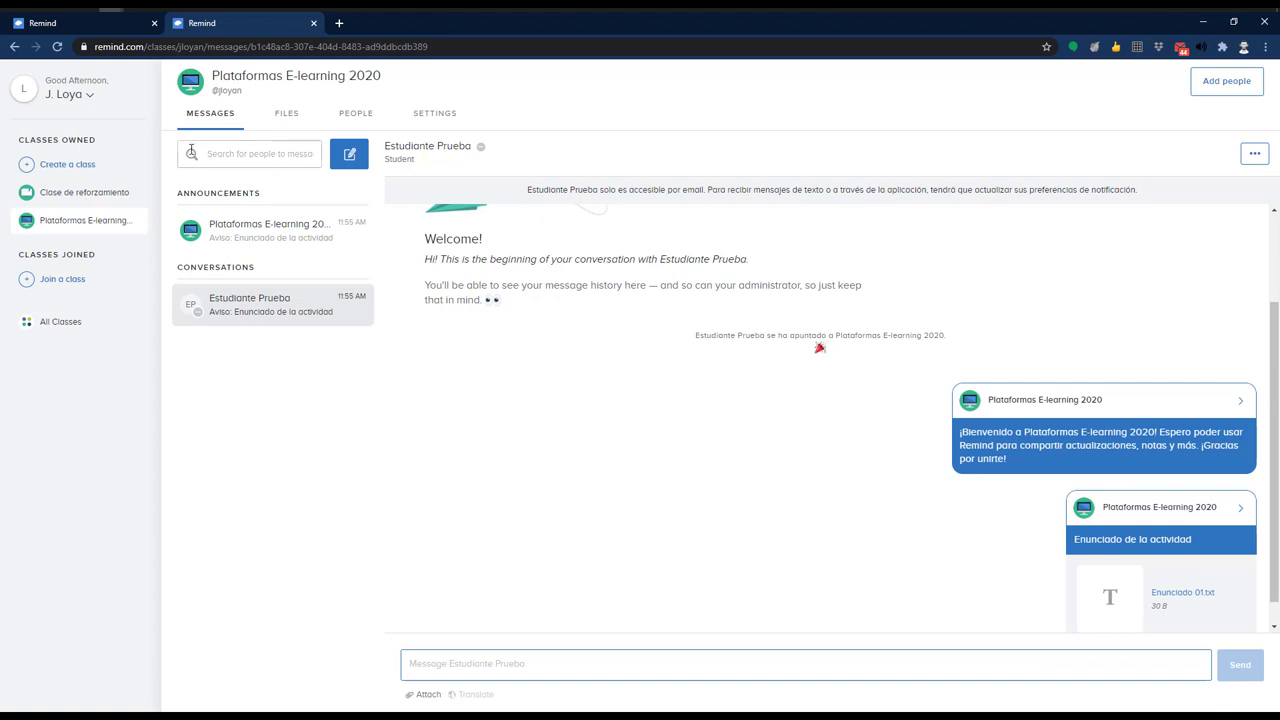
click(281, 131)
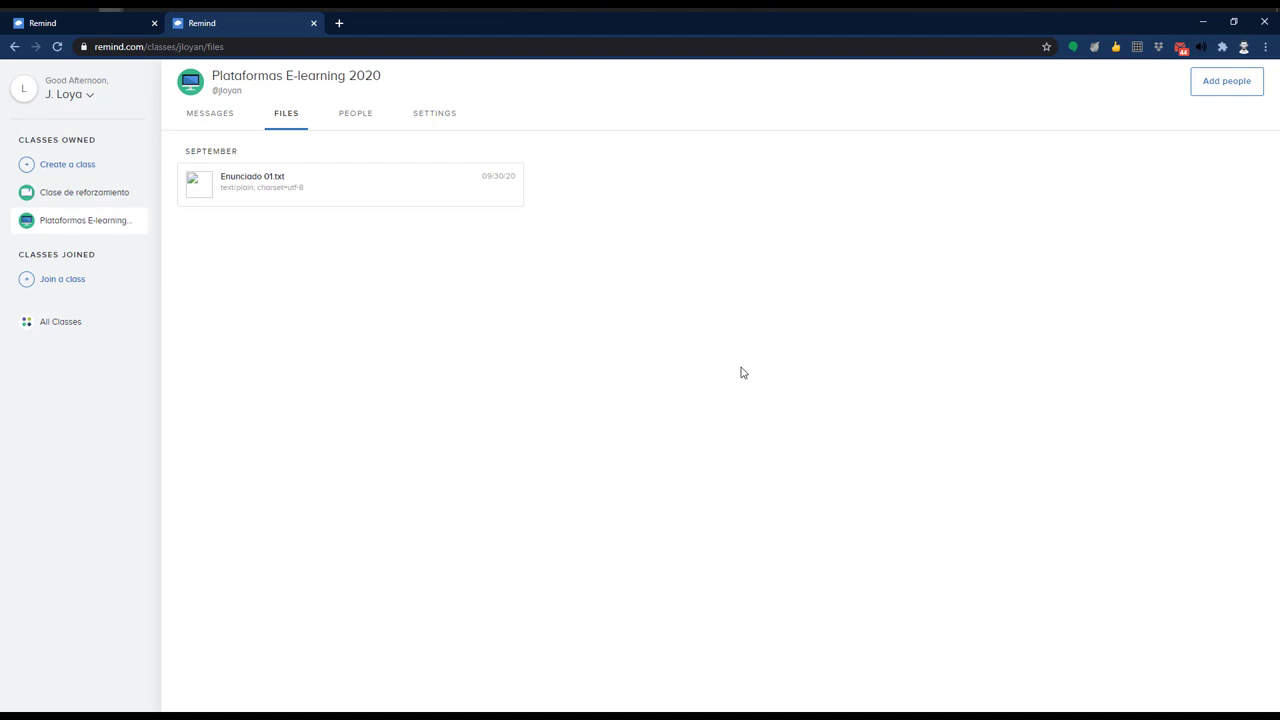
click(428, 118)
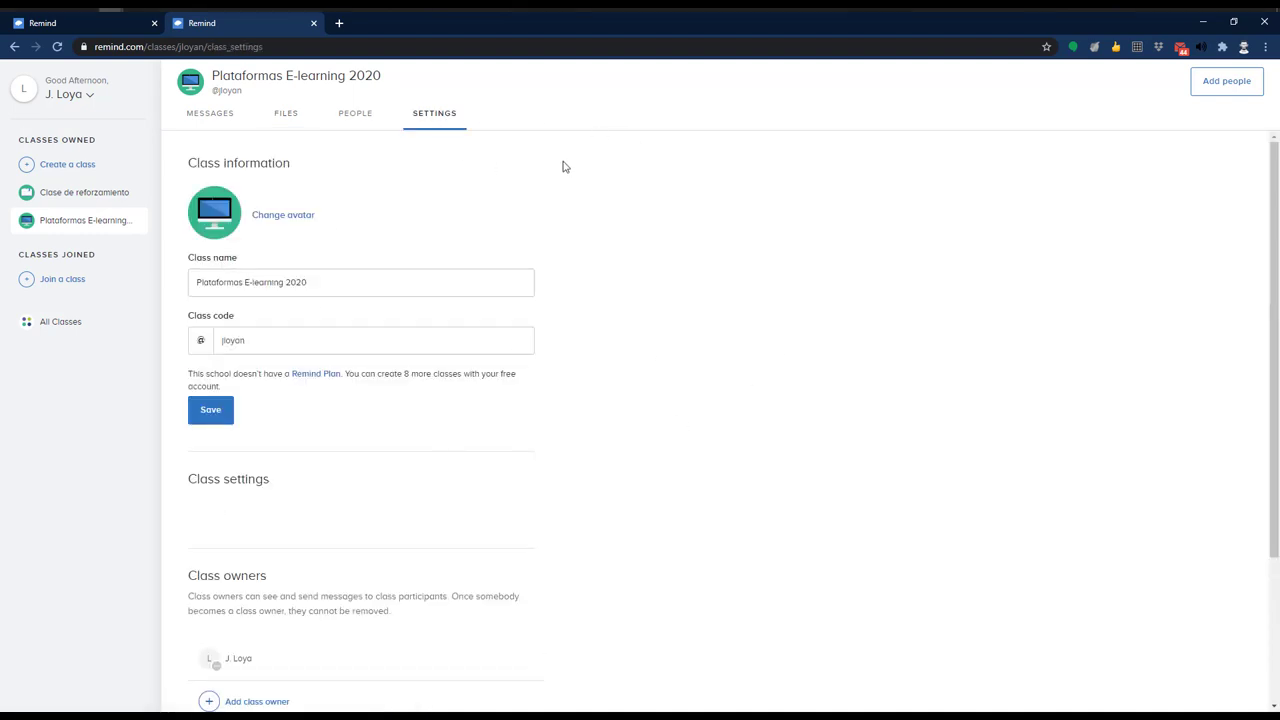
Review the participant settings of the Plataformas E-learning 2020 class, and view the form for joining a class by code without joining one
scroll(368, 650, down, 2)
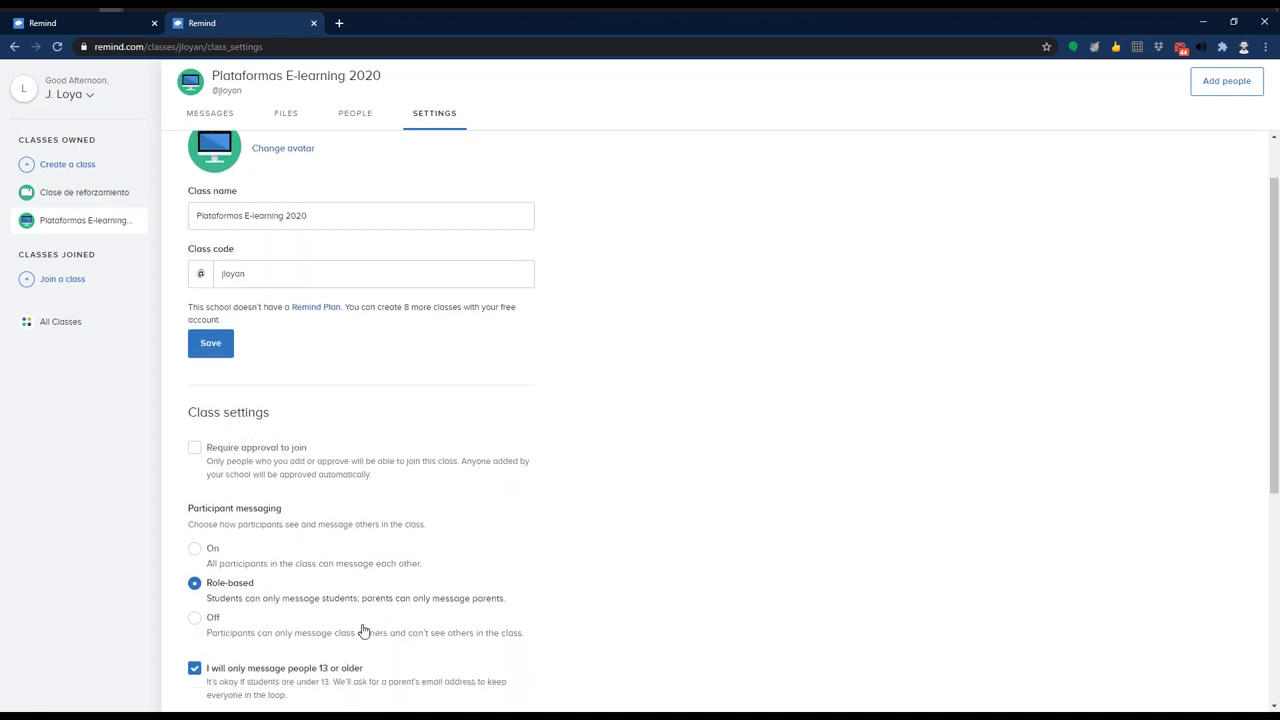
click(85, 220)
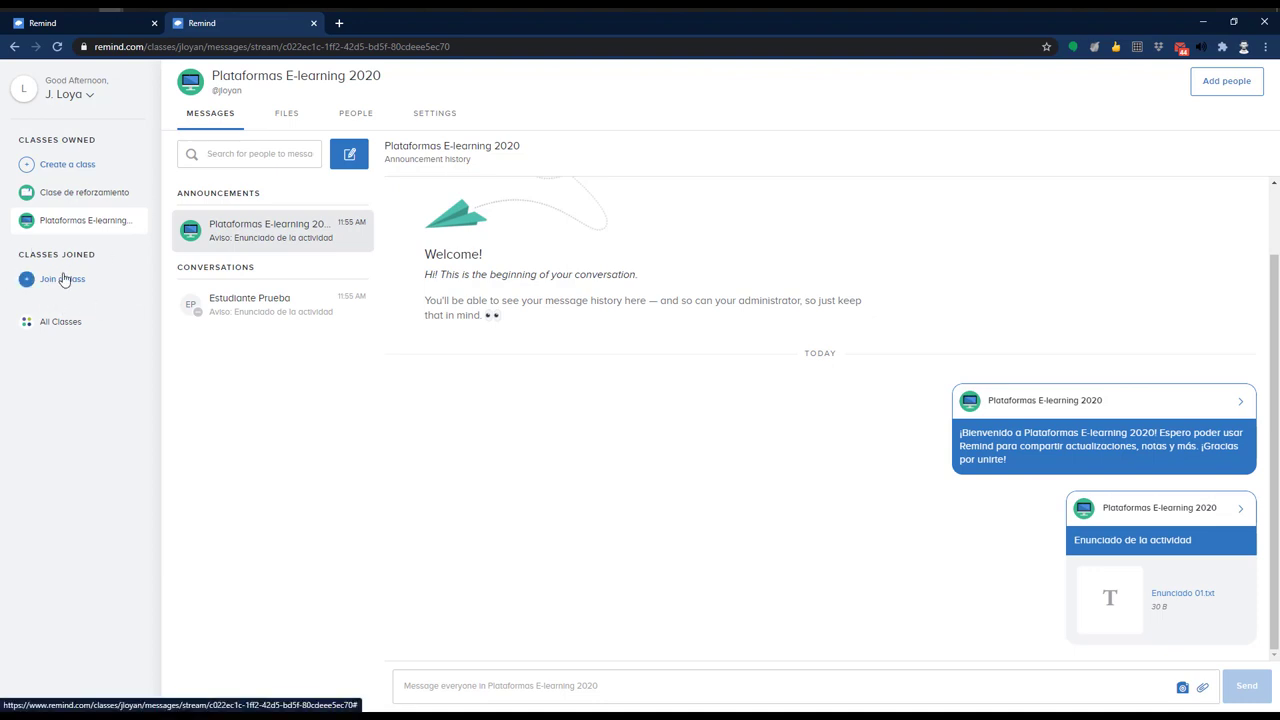
click(60, 279)
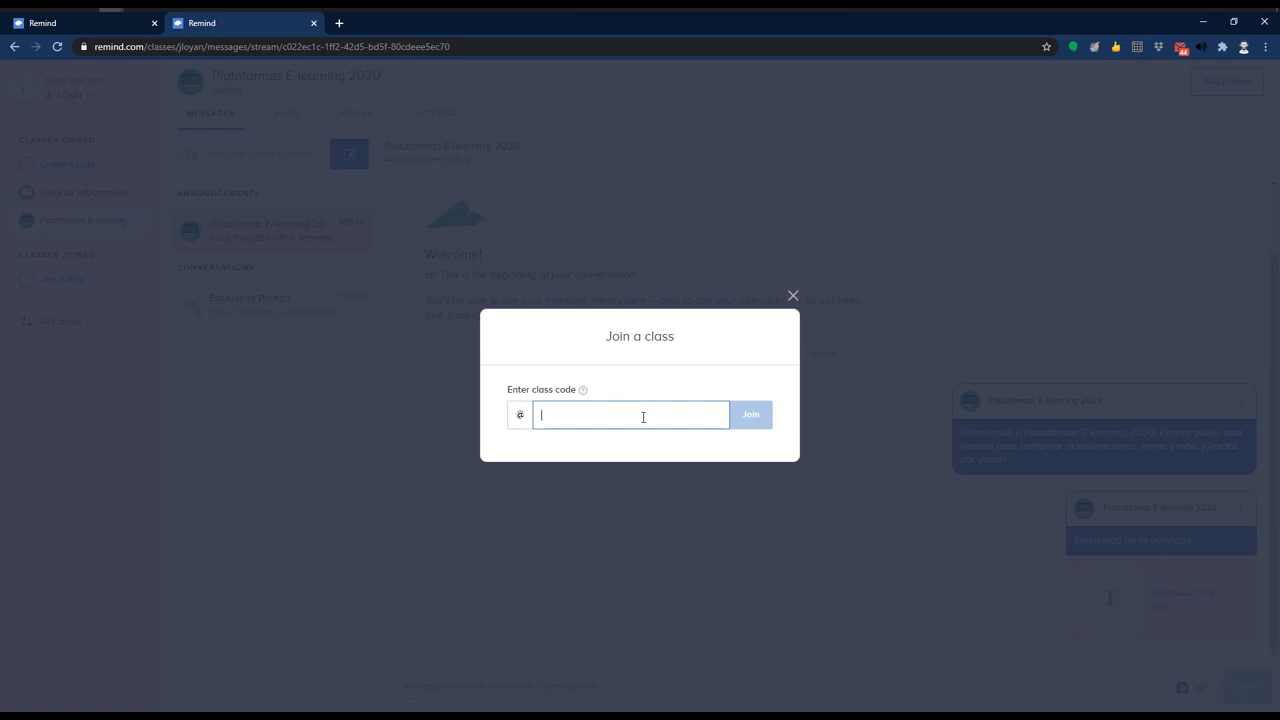
click(793, 295)
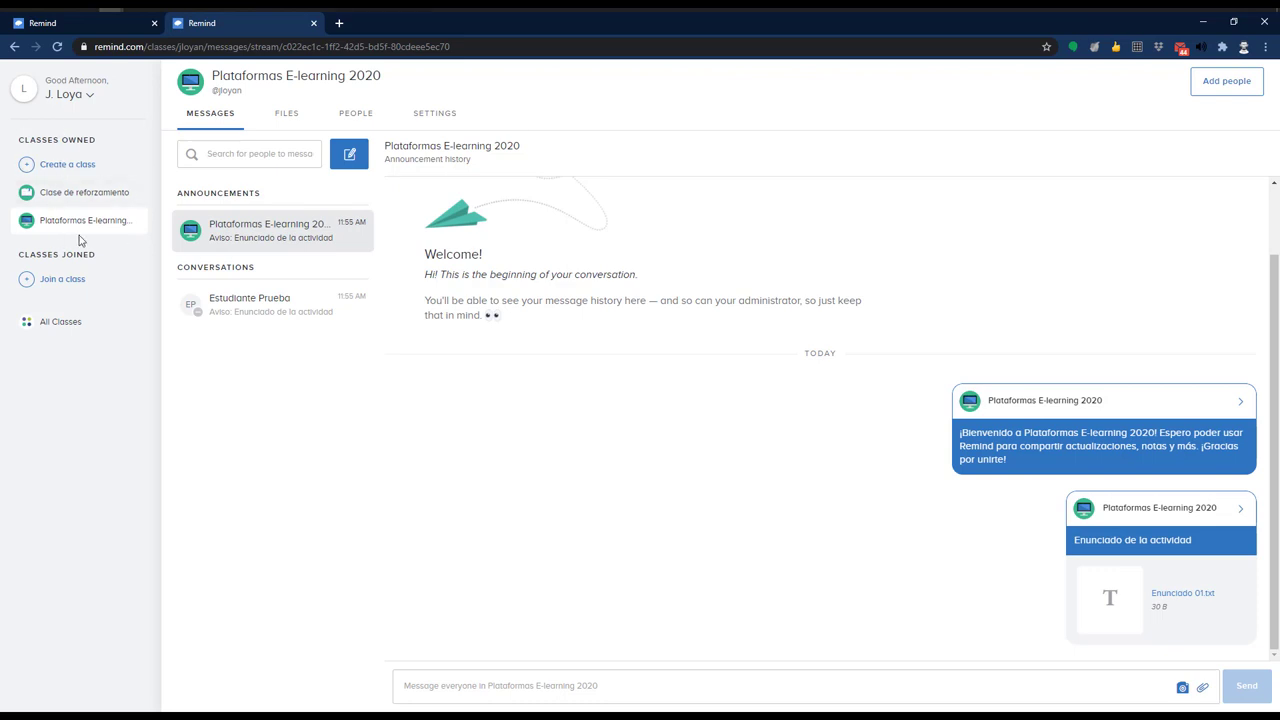
View the account options and the people list of the Plataformas E-learning 2020 class, and return to its messages
click(68, 94)
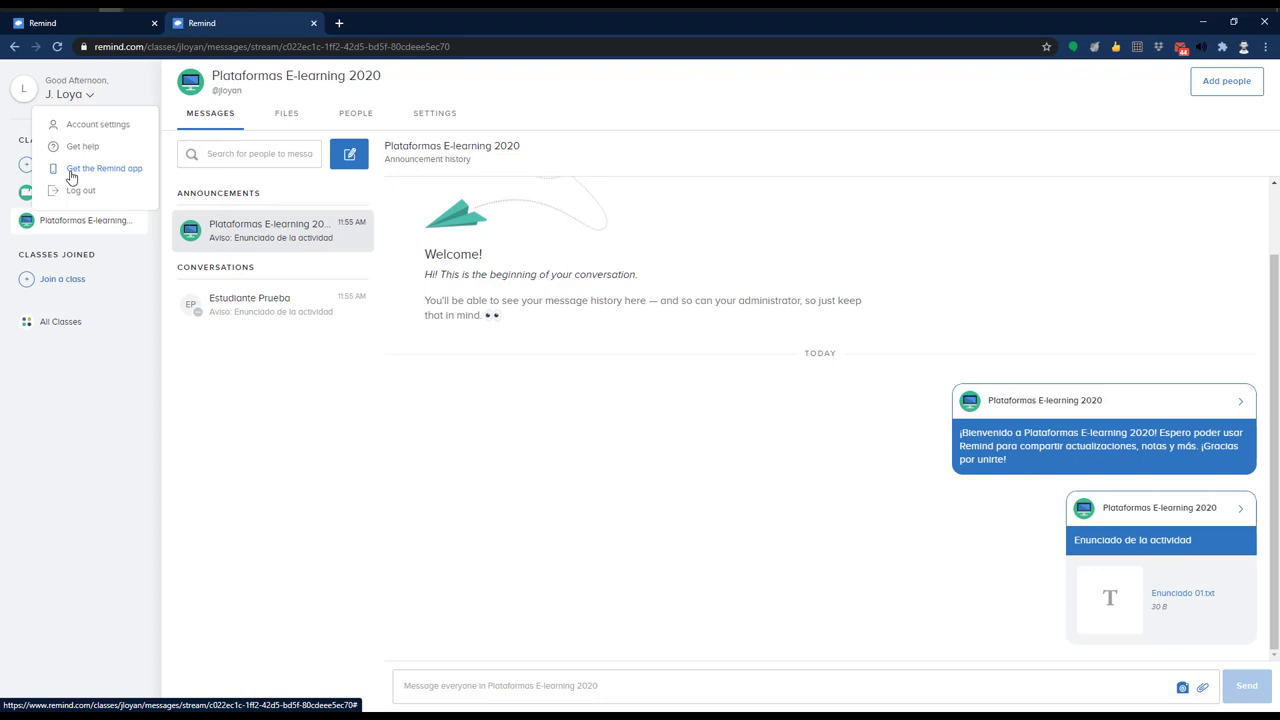
click(78, 214)
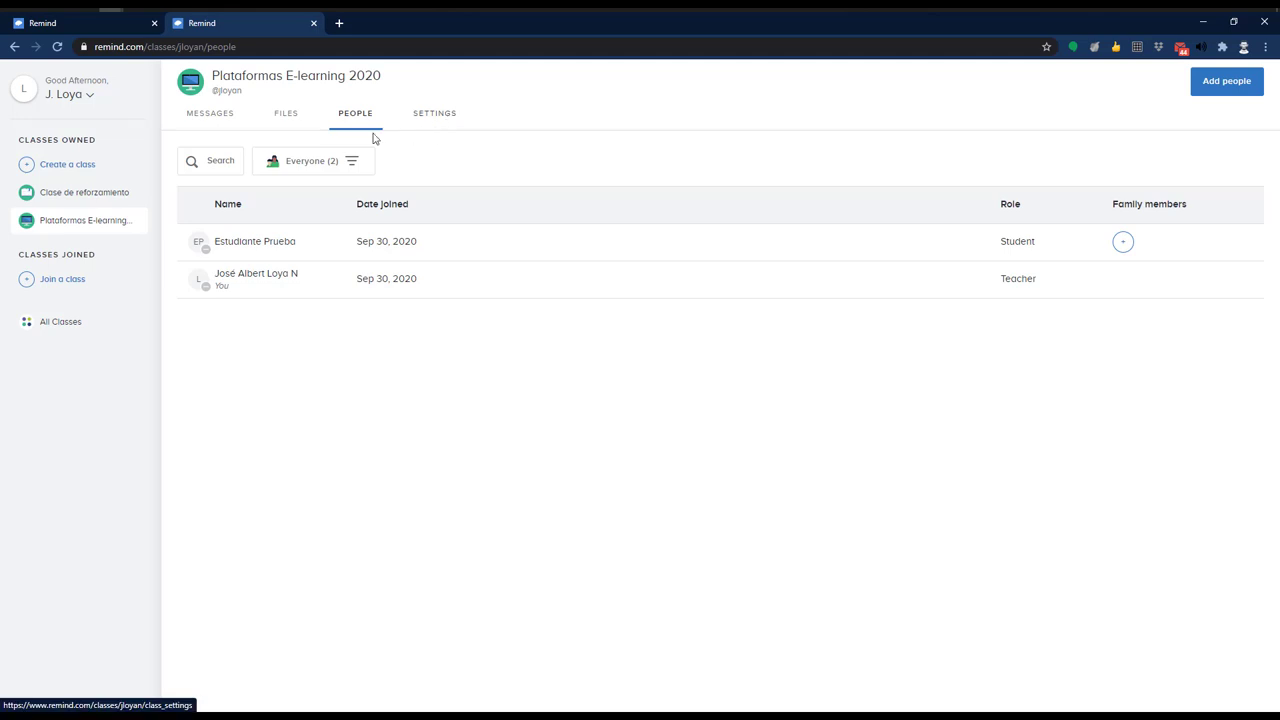
click(211, 114)
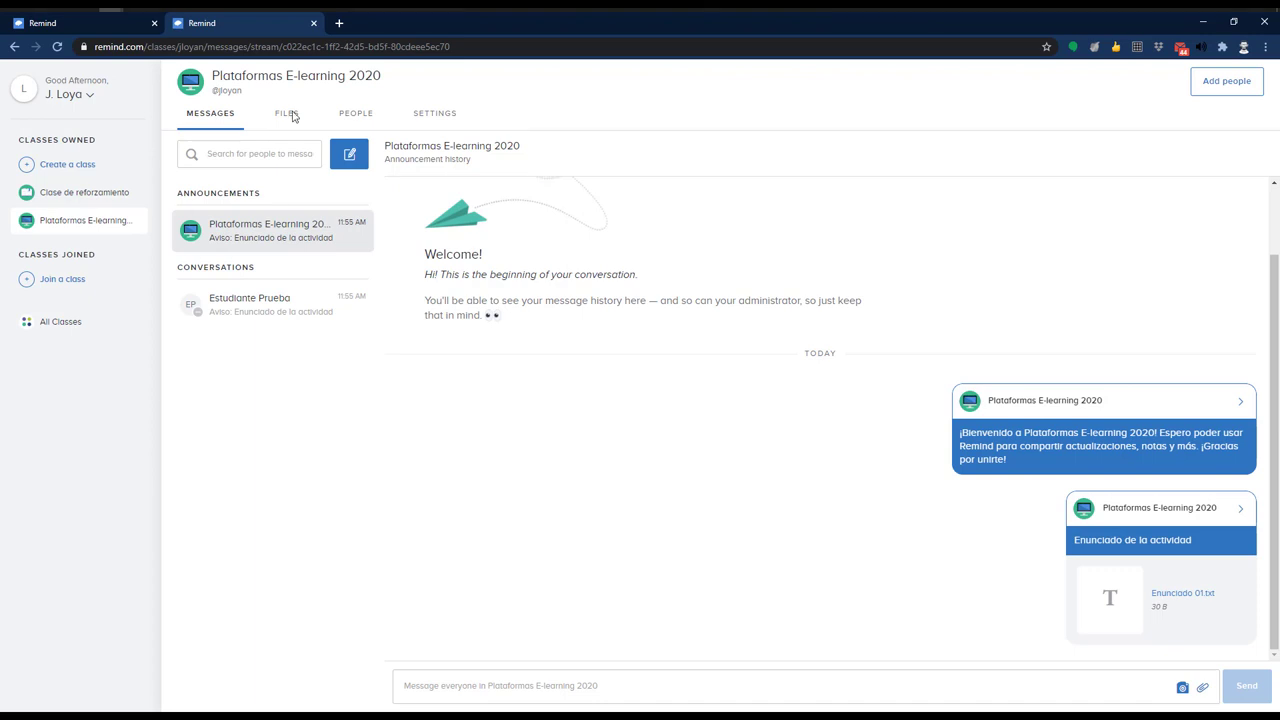
Examine the attachment sources offered for a new announcement to Plataformas E-learning 2020, and discard the empty message
click(528, 686)
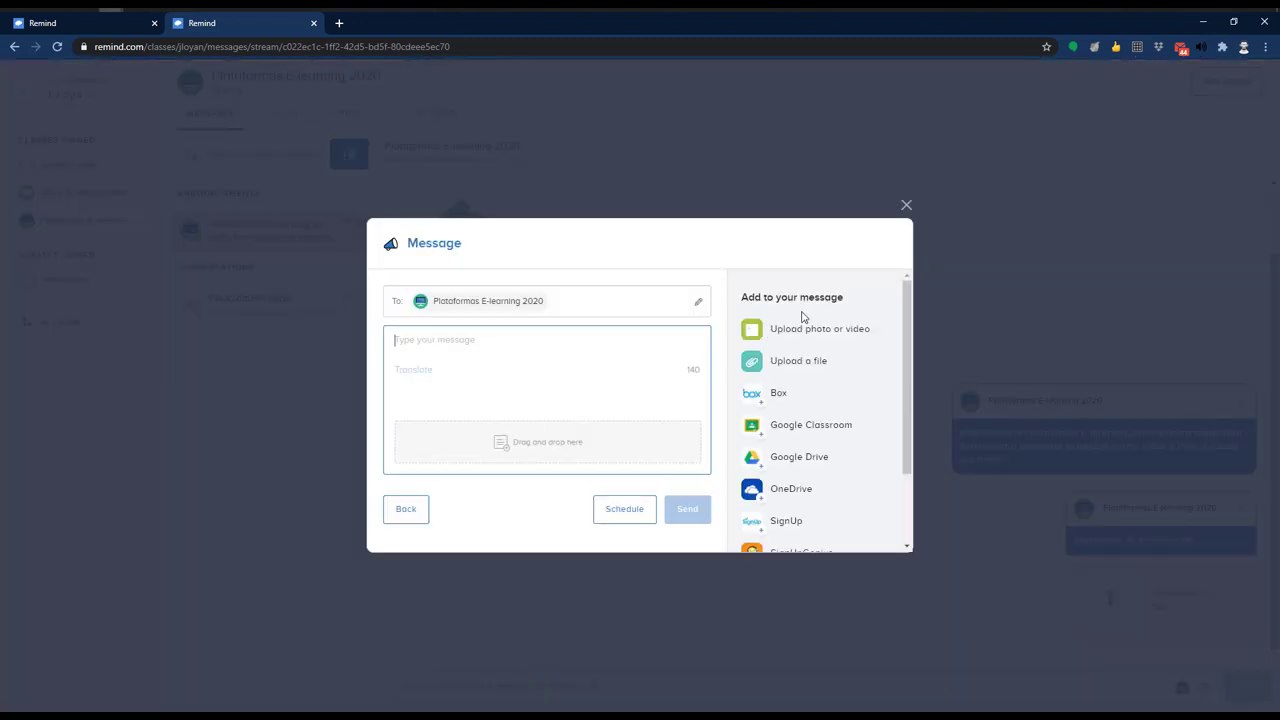
scroll(785, 465, down, 1)
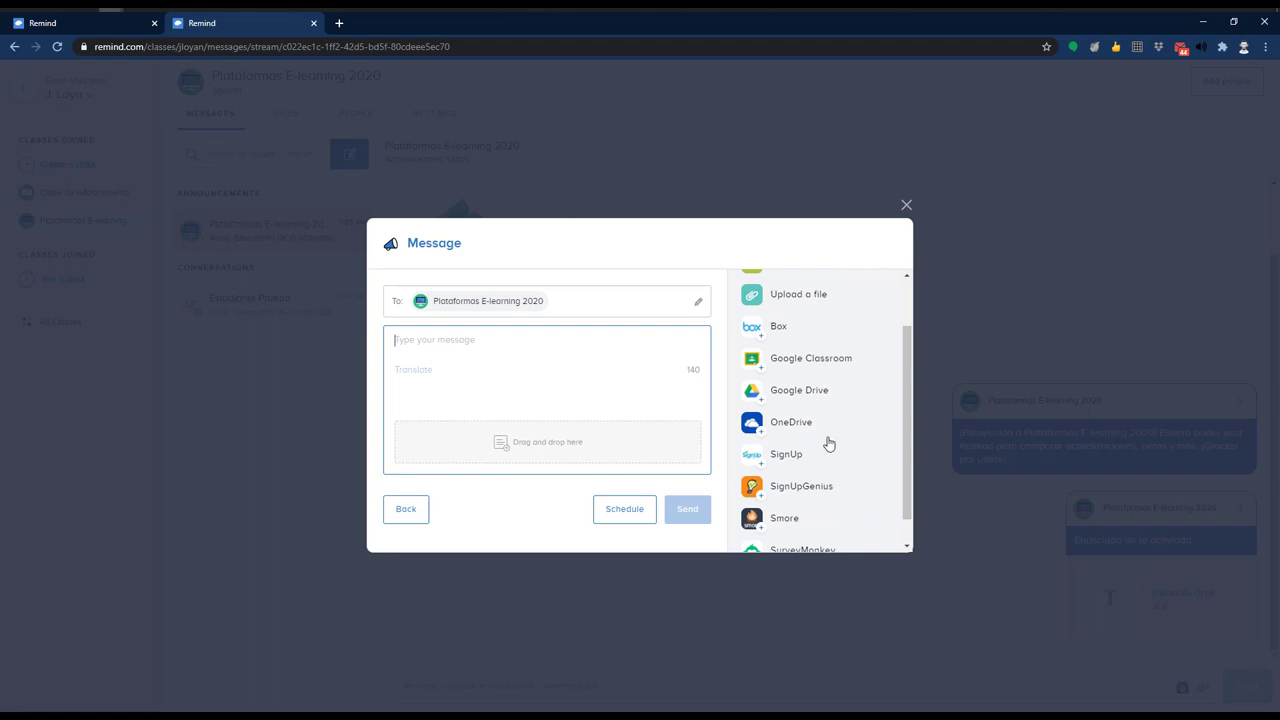
scroll(832, 446, down, 1)
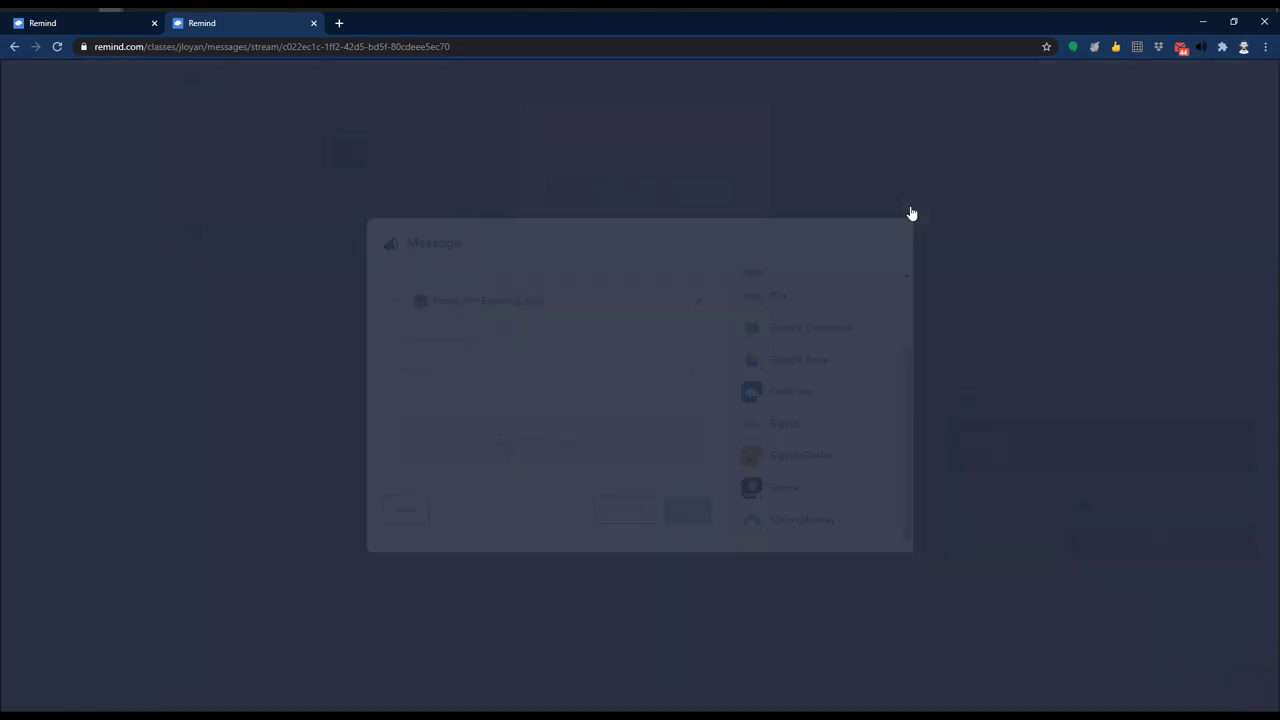
click(911, 213)
click(700, 394)
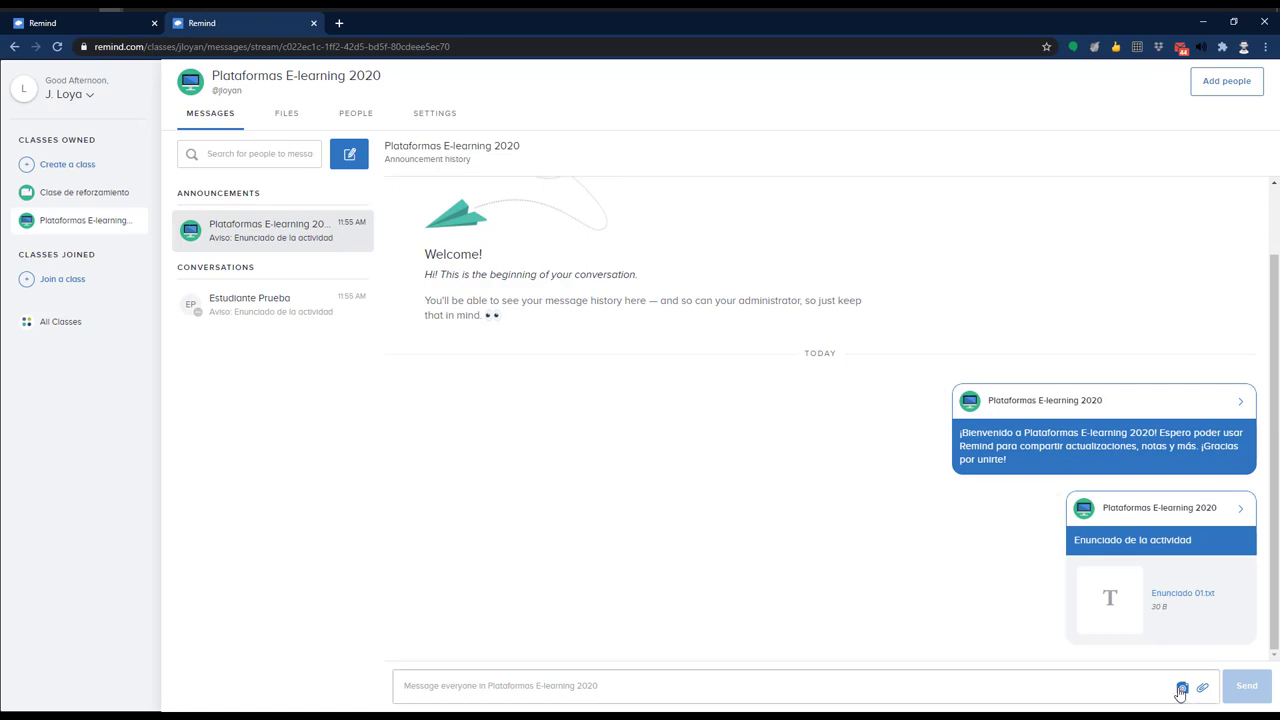
View the attachment option of the class announcement box, discard the empty message, and open the student's individual conversation
click(1202, 688)
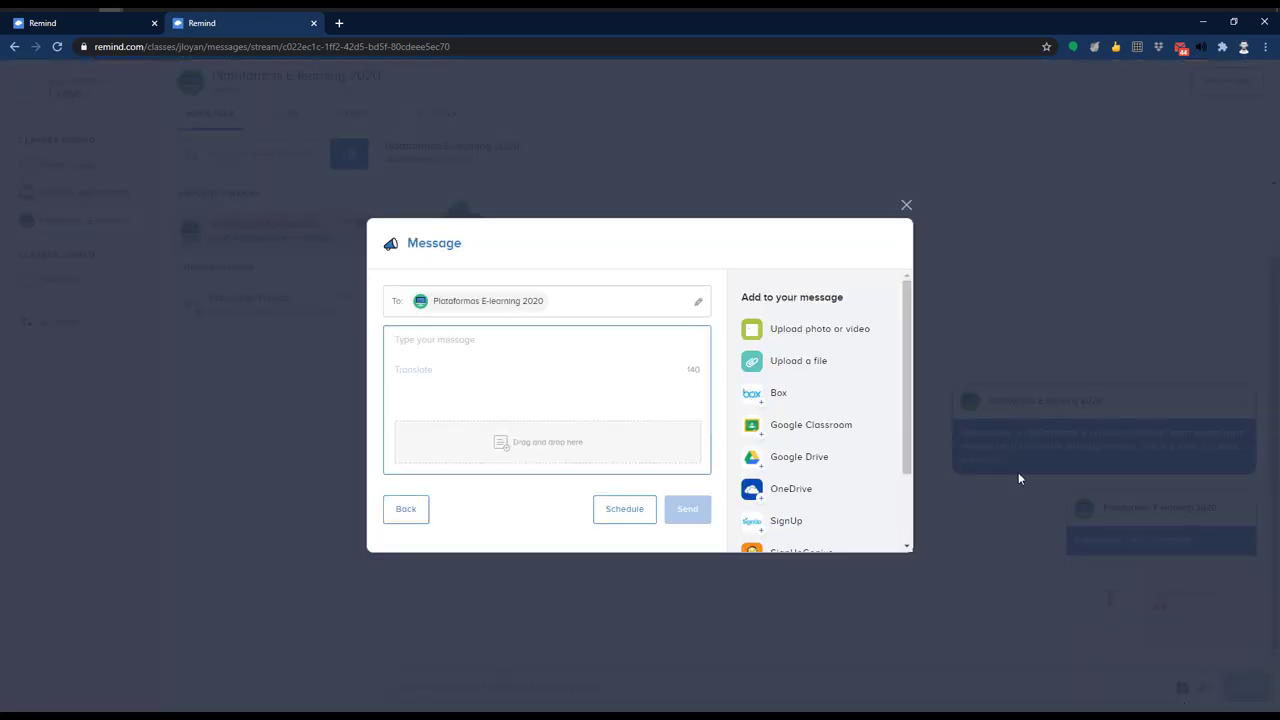
click(906, 205)
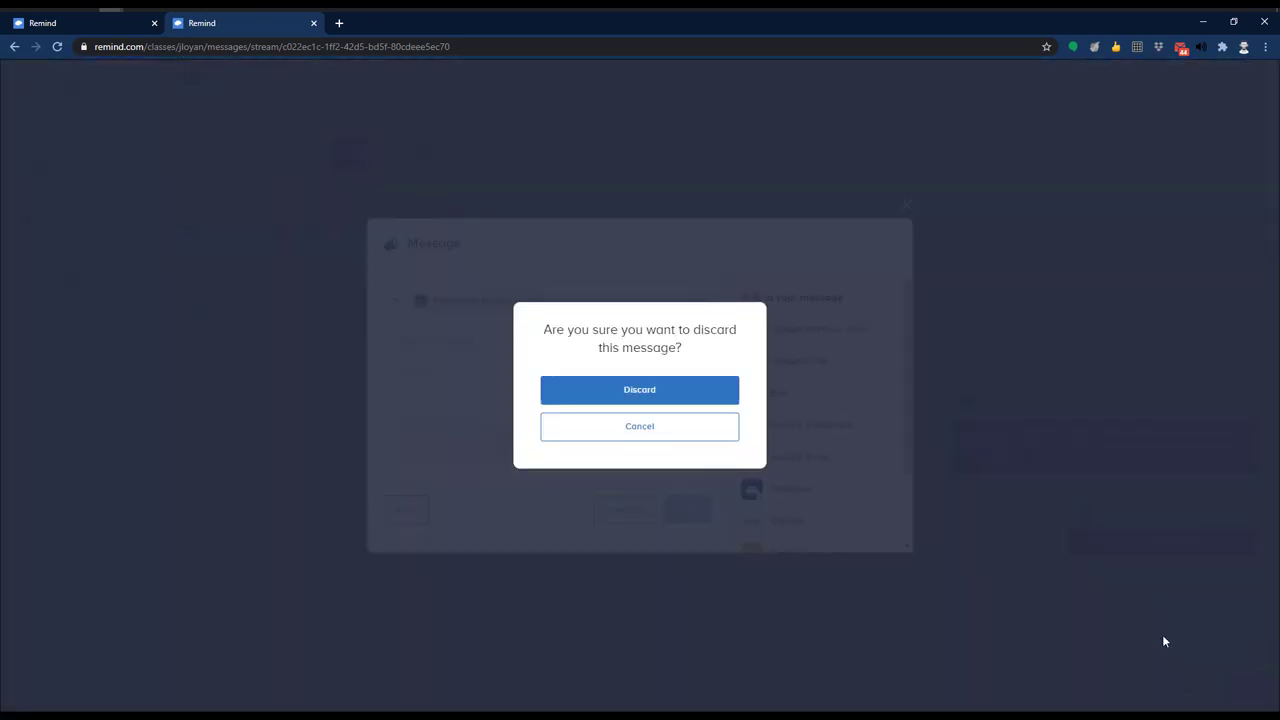
click(726, 391)
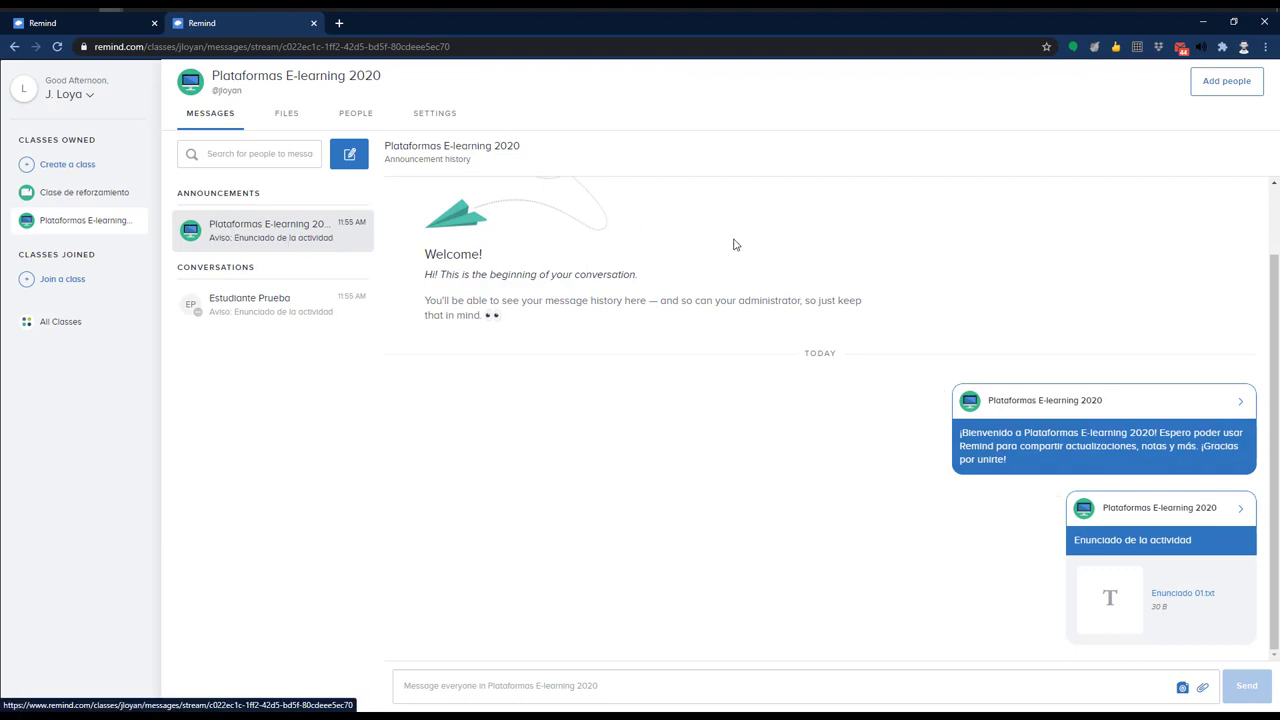
click(257, 298)
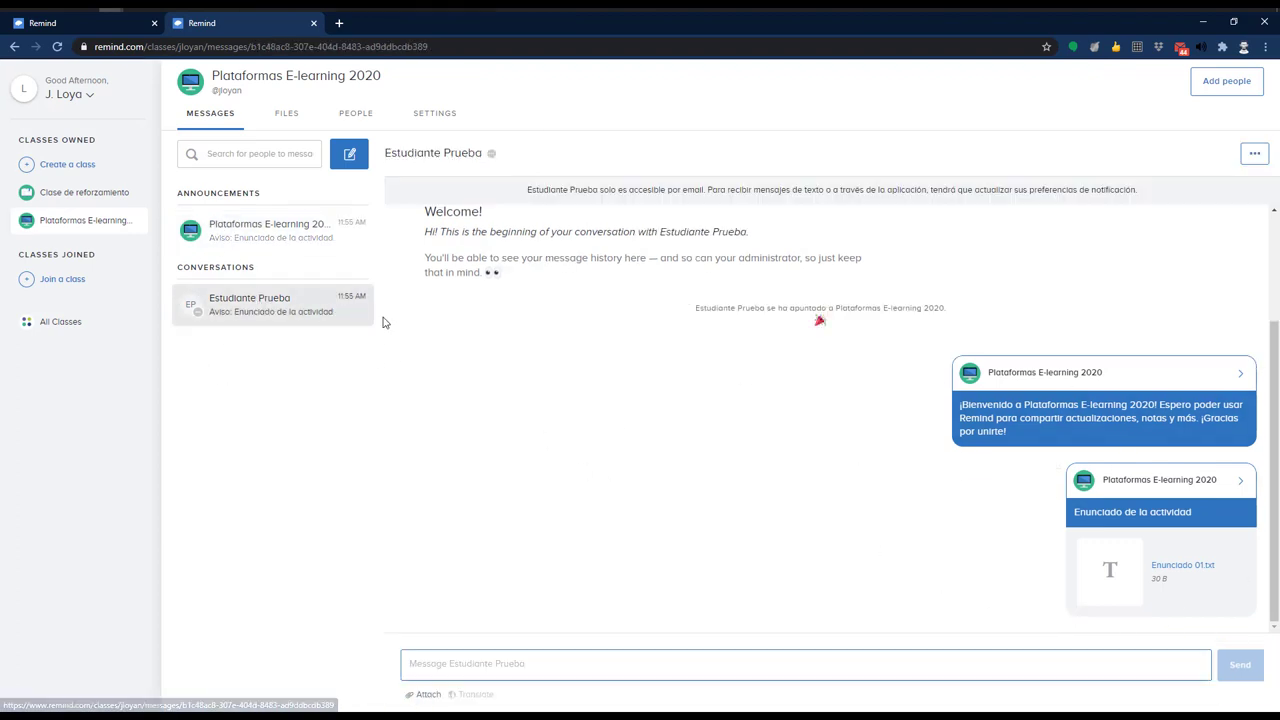